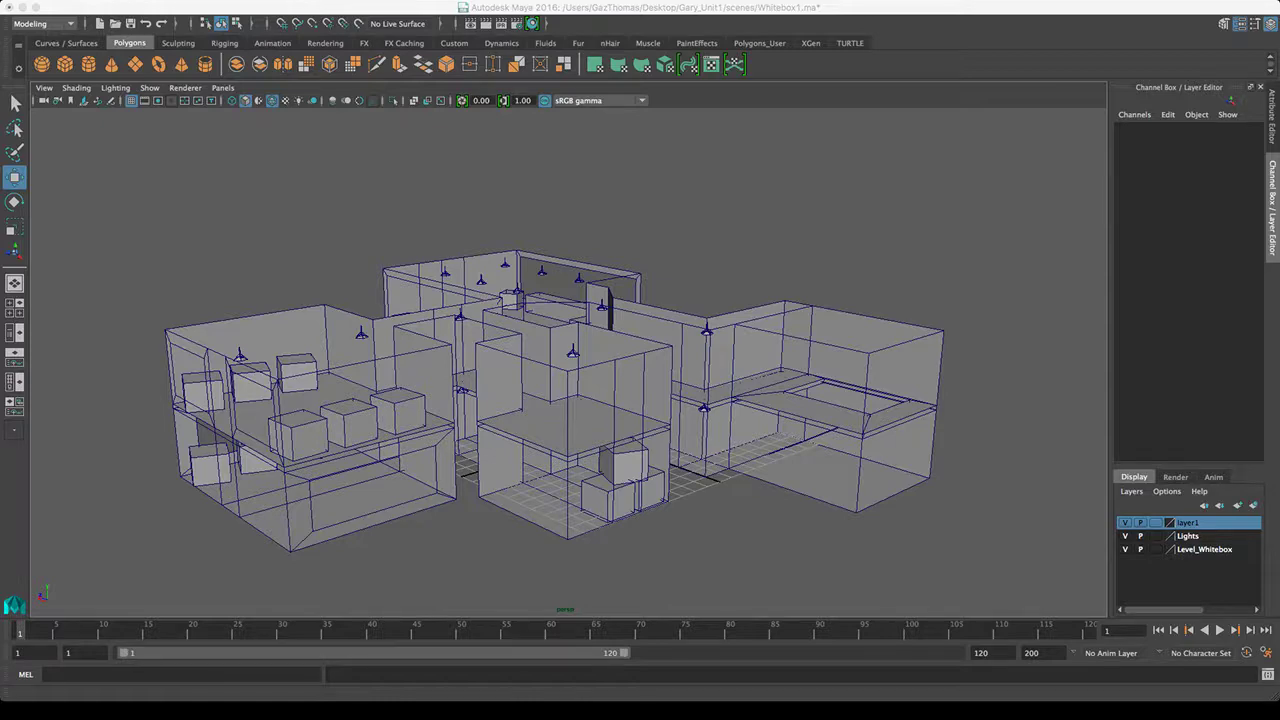
# Combine the placeholder boxes mesh and the separate long ground-floor block into a single mesh
pyautogui.moveTo(560, 400)
pyautogui.keyDown('alt'); pyautogui.mouseDown()
pyautogui.moveTo(620, 335)
pyautogui.moveTo(585, 385)
pyautogui.moveTo(560, 395)
pyautogui.moveTo(595, 370)
pyautogui.moveTo(575, 420)
pyautogui.mouseUp(); pyautogui.keyUp('alt')
pyautogui.keyDown('alt'); pyautogui.moveTo(575, 420); pyautogui.dragTo(540, 415, button='right'); pyautogui.keyUp('alt')
pyautogui.keyDown('alt'); pyautogui.moveTo(540, 415); pyautogui.dragTo(495, 422); pyautogui.keyUp('alt')
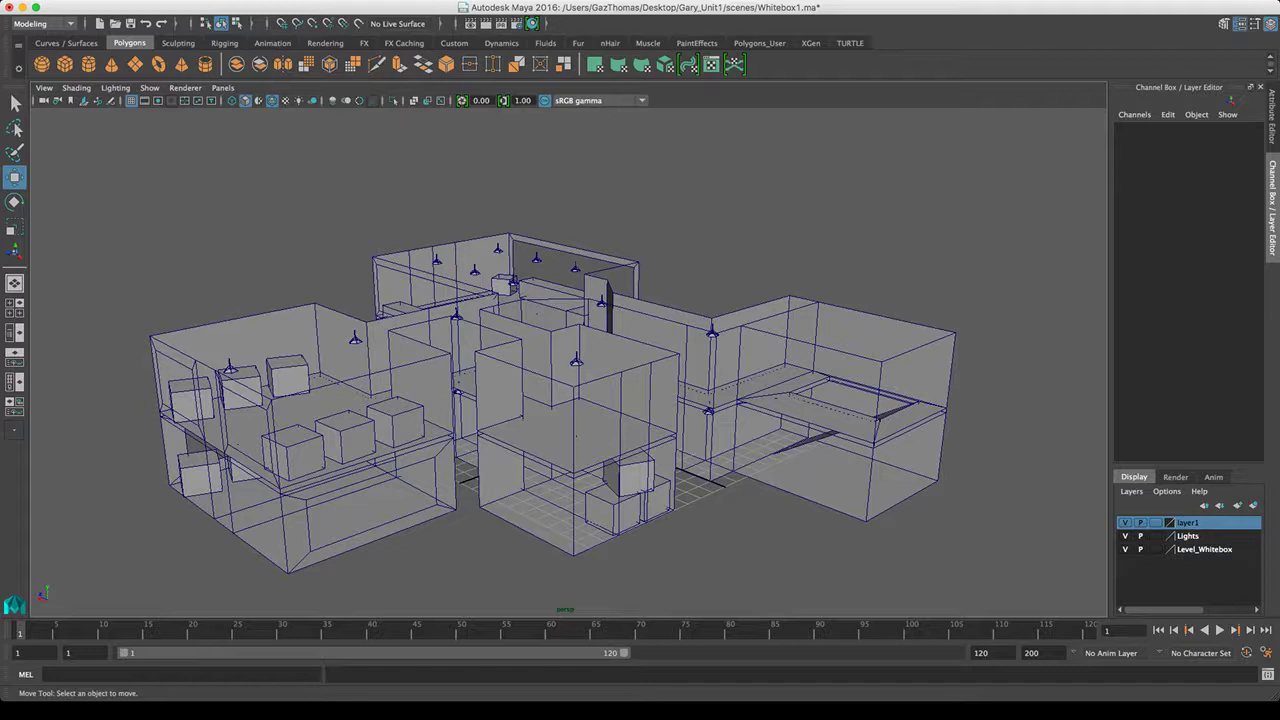
pyautogui.click(346, 438)
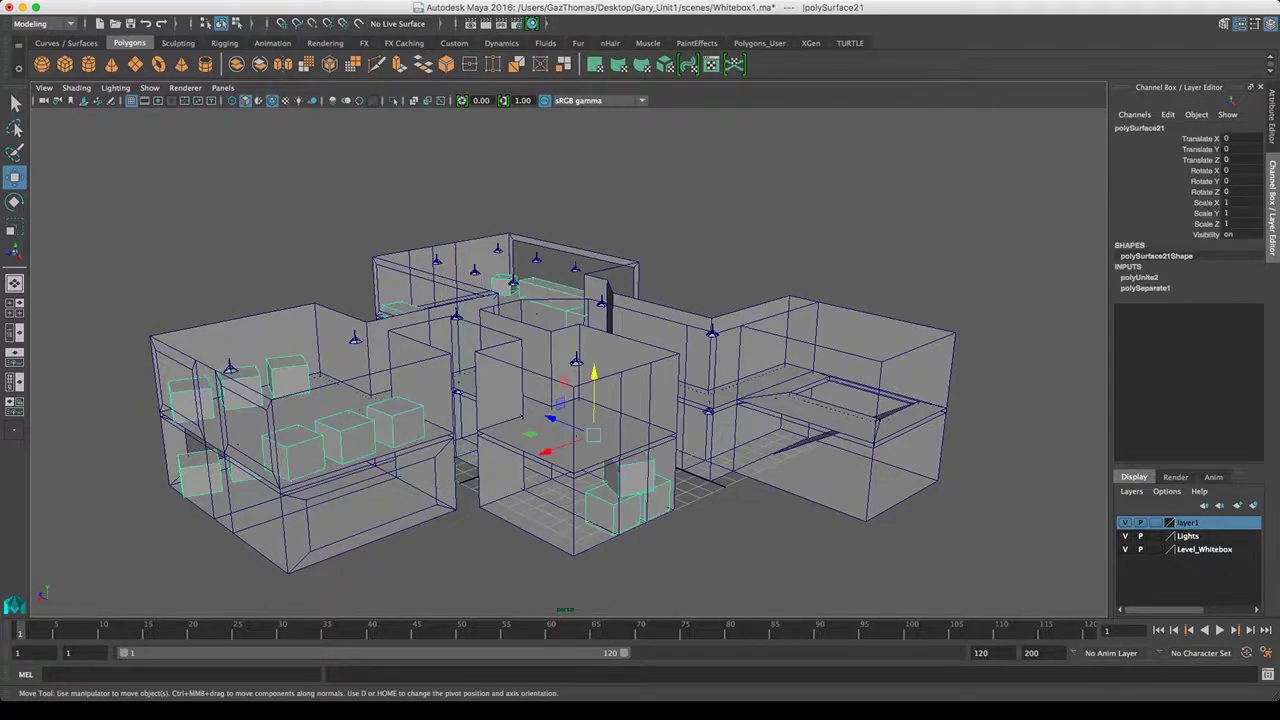
pyautogui.keyDown('alt'); pyautogui.moveTo(560, 380); pyautogui.dragTo(690, 480); pyautogui.keyUp('alt')
pyautogui.keyDown('alt'); pyautogui.moveTo(690, 480); pyautogui.dragTo(610, 460, button='right'); pyautogui.keyUp('alt')
pyautogui.keyDown('alt'); pyautogui.moveTo(610, 460); pyautogui.dragTo(730, 355); pyautogui.keyUp('alt')
pyautogui.keyDown('alt'); pyautogui.moveTo(640, 430); pyautogui.dragTo(728, 451, button='right'); pyautogui.keyUp('alt')
pyautogui.keyDown('shift'); pyautogui.click(570, 457); pyautogui.keyUp('shift')
pyautogui.keyDown('alt'); pyautogui.moveTo(570, 457); pyautogui.dragTo(542, 435, button='middle'); pyautogui.keyUp('alt')
pyautogui.keyDown('alt'); pyautogui.moveTo(545, 435); pyautogui.dragTo(575, 392); pyautogui.keyUp('alt')
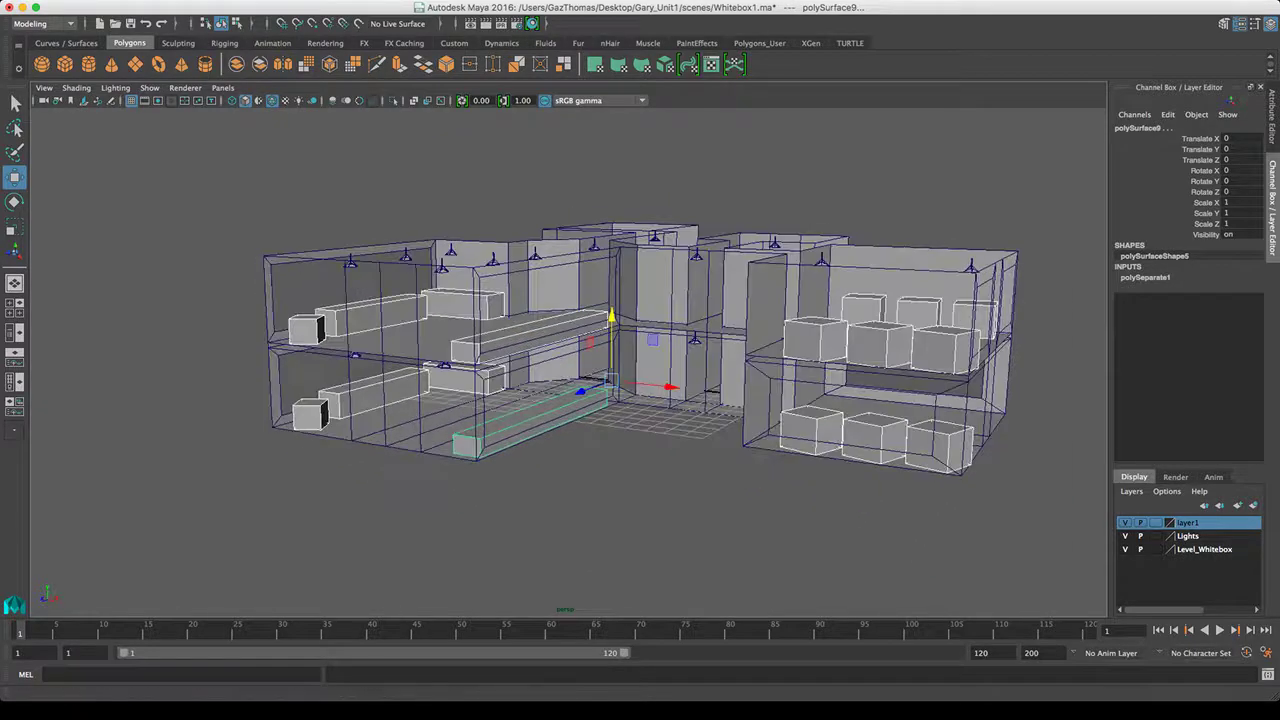
pyautogui.click(236, 64)
pyautogui.keyDown('alt'); pyautogui.moveTo(560, 380); pyautogui.dragTo(470, 370, button='right'); pyautogui.keyUp('alt')
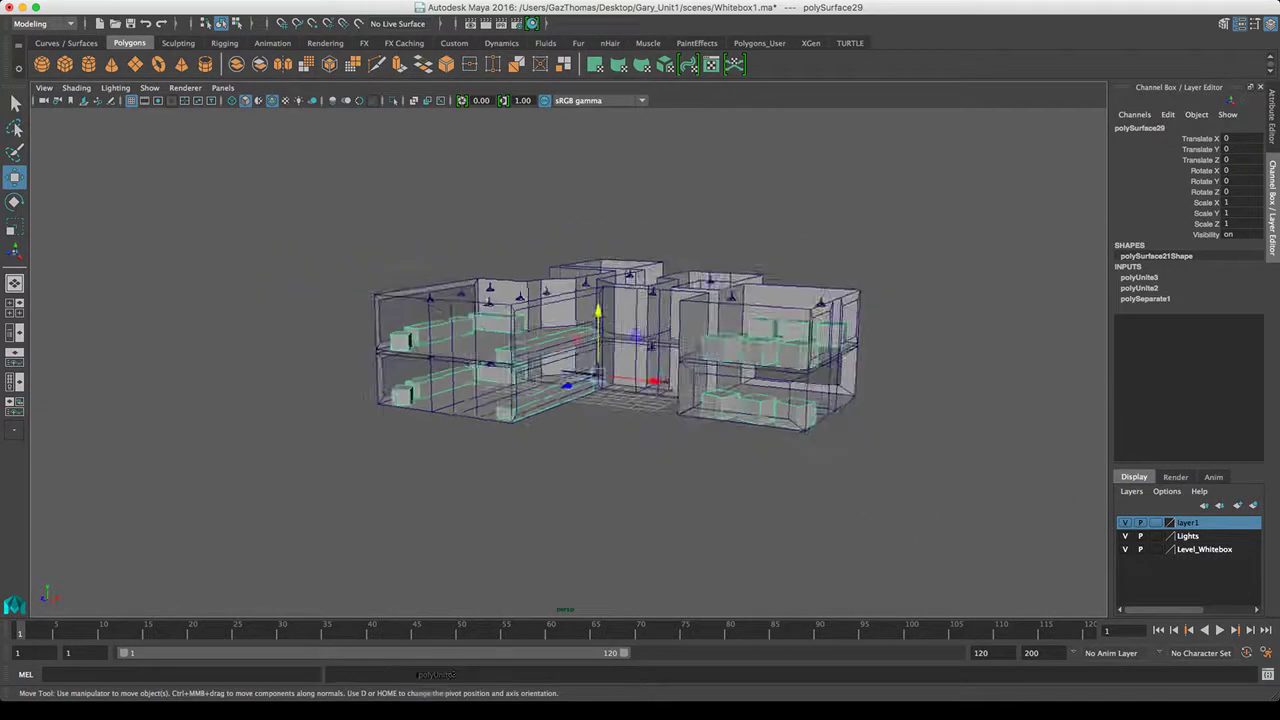
# Try moving the combined placeholder boxes upward by about 0.57, and undo the move
pyautogui.keyDown('alt'); pyautogui.moveTo(600, 430); pyautogui.dragTo(470, 430); pyautogui.keyUp('alt')
pyautogui.click(470, 480)
pyautogui.click(557, 386)
pyautogui.keyDown('alt'); pyautogui.moveTo(557, 386); pyautogui.dragTo(420, 465); pyautogui.keyUp('alt')
pyautogui.keyDown('alt'); pyautogui.moveTo(420, 465); pyautogui.dragTo(490, 470, button='right'); pyautogui.keyUp('alt')
pyautogui.keyDown('alt'); pyautogui.moveTo(500, 450); pyautogui.dragTo(555, 360); pyautogui.keyUp('alt')
pyautogui.moveTo(630, 385); pyautogui.dragTo(630, 373)
pyautogui.hotkey('ctrl', 'z')
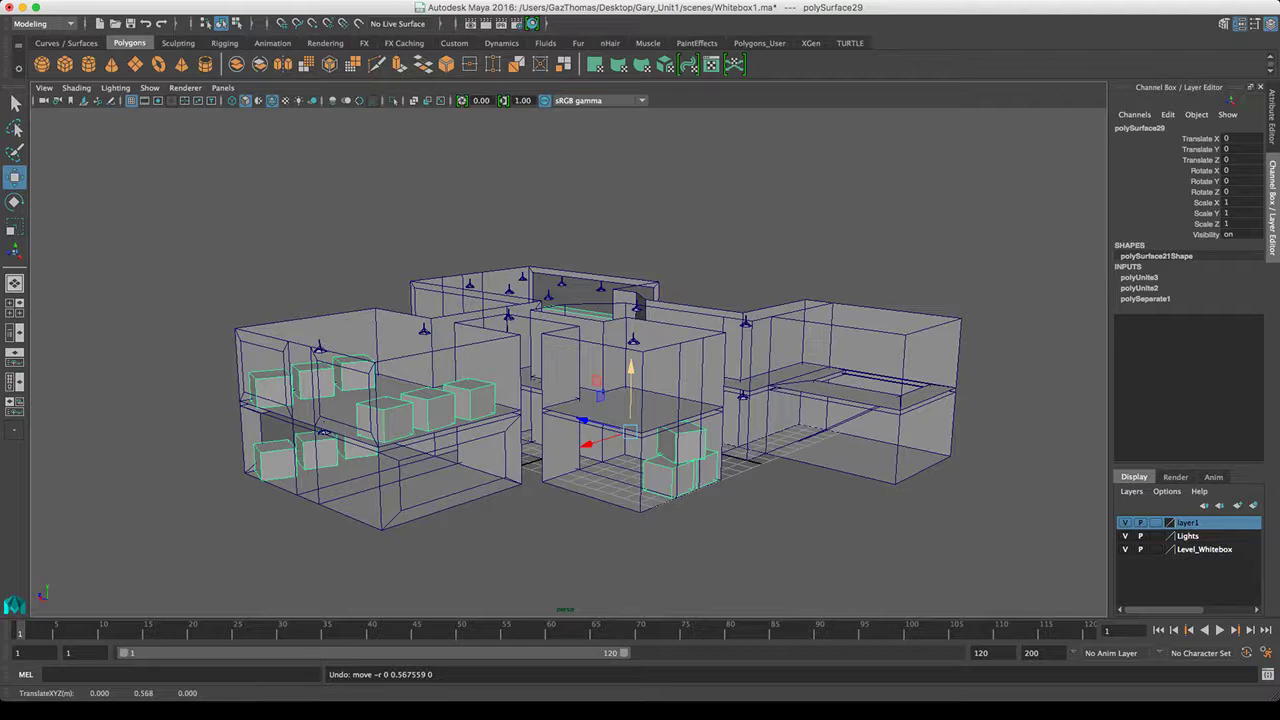
# Inspect the building shell and the ceiling lights by selecting each to check that they are separate combined meshes
pyautogui.click(740, 540)
pyautogui.keyDown('alt'); pyautogui.moveTo(740, 540); pyautogui.dragTo(690, 530); pyautogui.keyUp('alt')
pyautogui.click(684, 440)
pyautogui.keyDown('alt'); pyautogui.moveTo(684, 440); pyautogui.dragTo(540, 490); pyautogui.keyUp('alt')
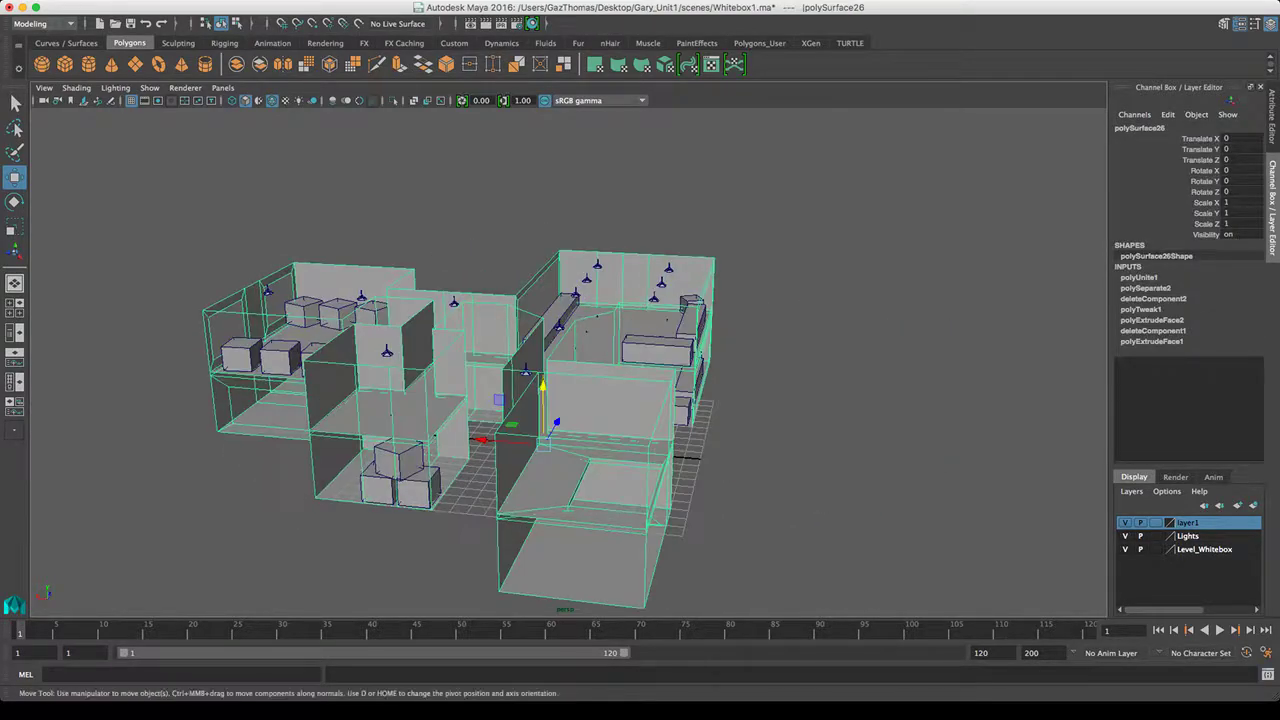
pyautogui.keyDown('alt'); pyautogui.moveTo(540, 490); pyautogui.dragTo(680, 490, button='right'); pyautogui.keyUp('alt')
pyautogui.keyDown('alt'); pyautogui.moveTo(680, 490); pyautogui.dragTo(660, 410); pyautogui.keyUp('alt')
pyautogui.keyDown('alt'); pyautogui.moveTo(660, 410); pyautogui.dragTo(710, 410, button='right'); pyautogui.keyUp('alt')
pyautogui.keyDown('alt'); pyautogui.moveTo(710, 410); pyautogui.dragTo(787, 396); pyautogui.keyUp('alt')
pyautogui.click(662, 191)
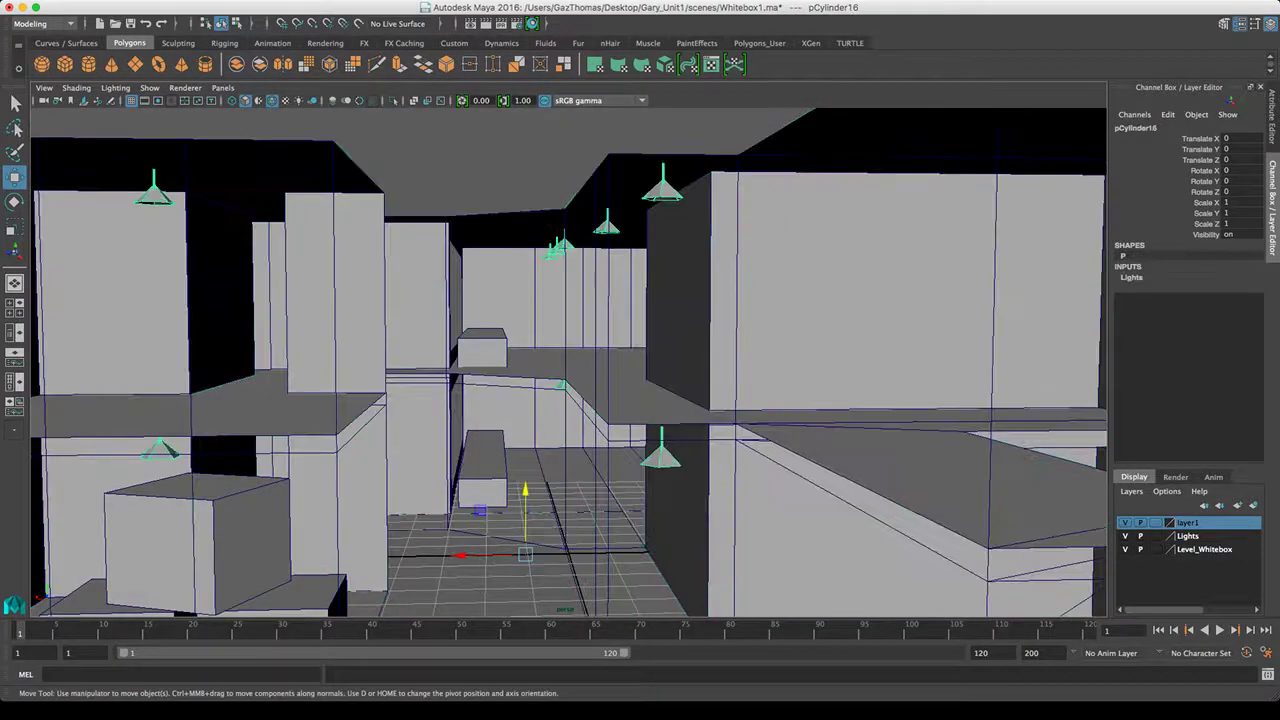
pyautogui.keyDown('alt'); pyautogui.moveTo(570, 400); pyautogui.dragTo(720, 475); pyautogui.keyUp('alt')
pyautogui.scroll(-5, 720, 475)
pyautogui.click(780, 560)
pyautogui.scroll(-3, 780, 560)
pyautogui.keyDown('alt'); pyautogui.moveTo(780, 560); pyautogui.dragTo(776, 558); pyautogui.keyUp('alt')
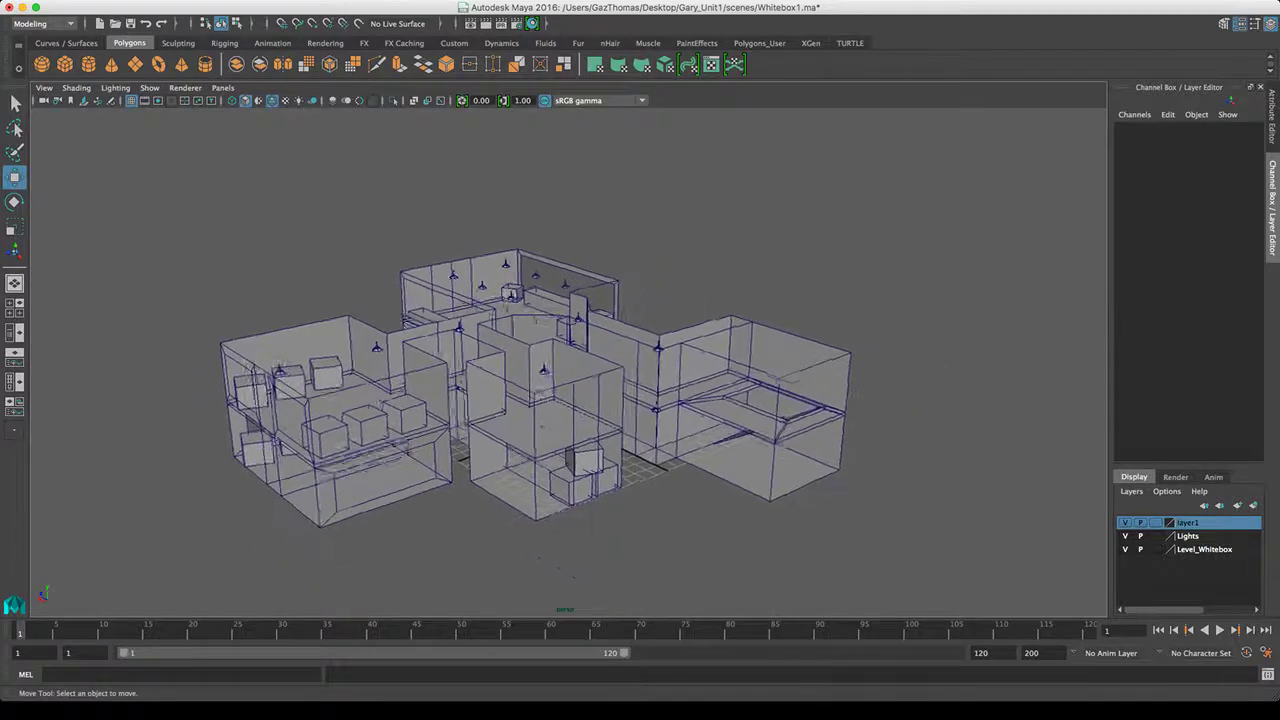
pyautogui.scroll(2, 530, 400)
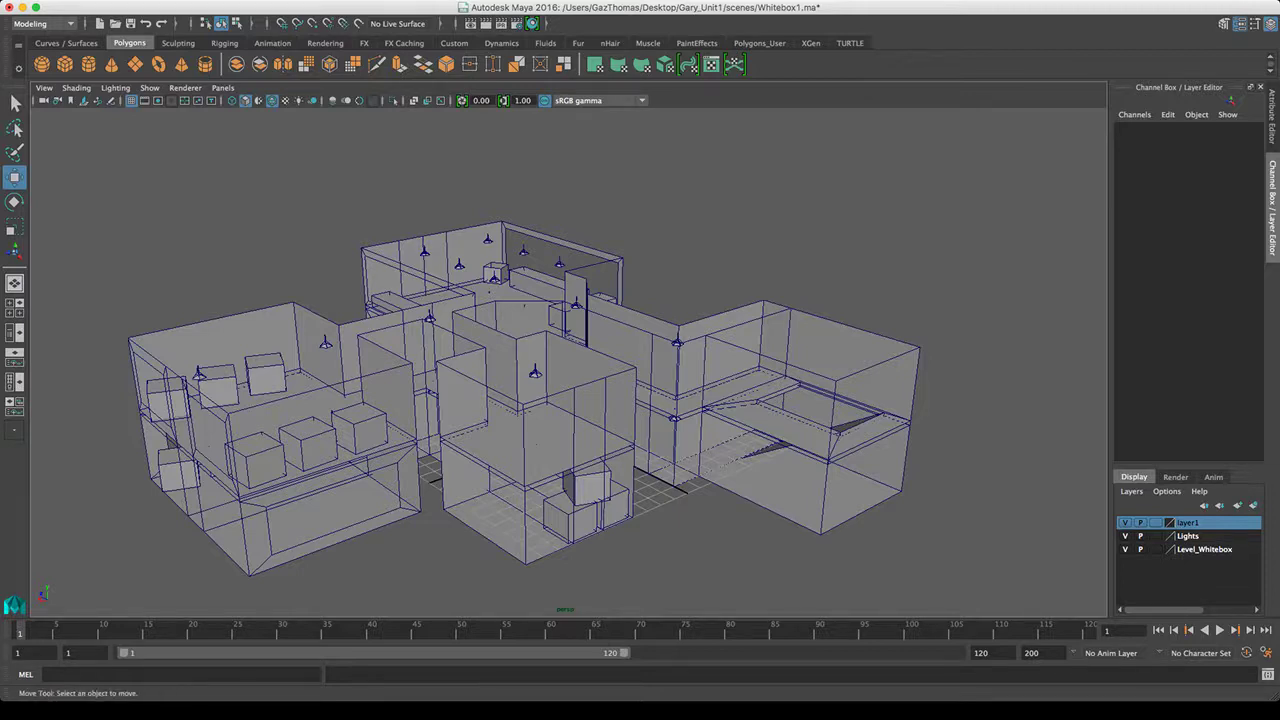
# Select the building shell and show its settings in the Attribute Editor
pyautogui.click(536, 443)
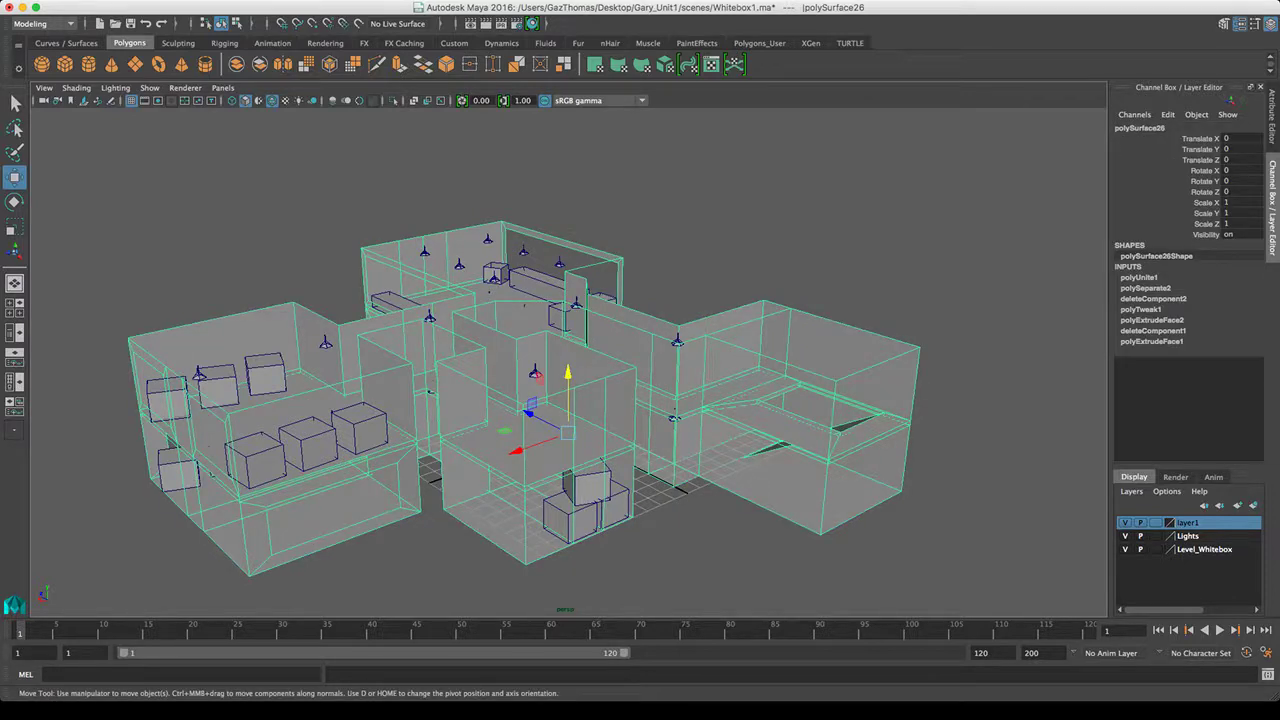
pyautogui.keyDown('alt'); pyautogui.moveTo(536, 443); pyautogui.dragTo(538, 415); pyautogui.keyUp('alt')
pyautogui.scroll(-3, 538, 415)
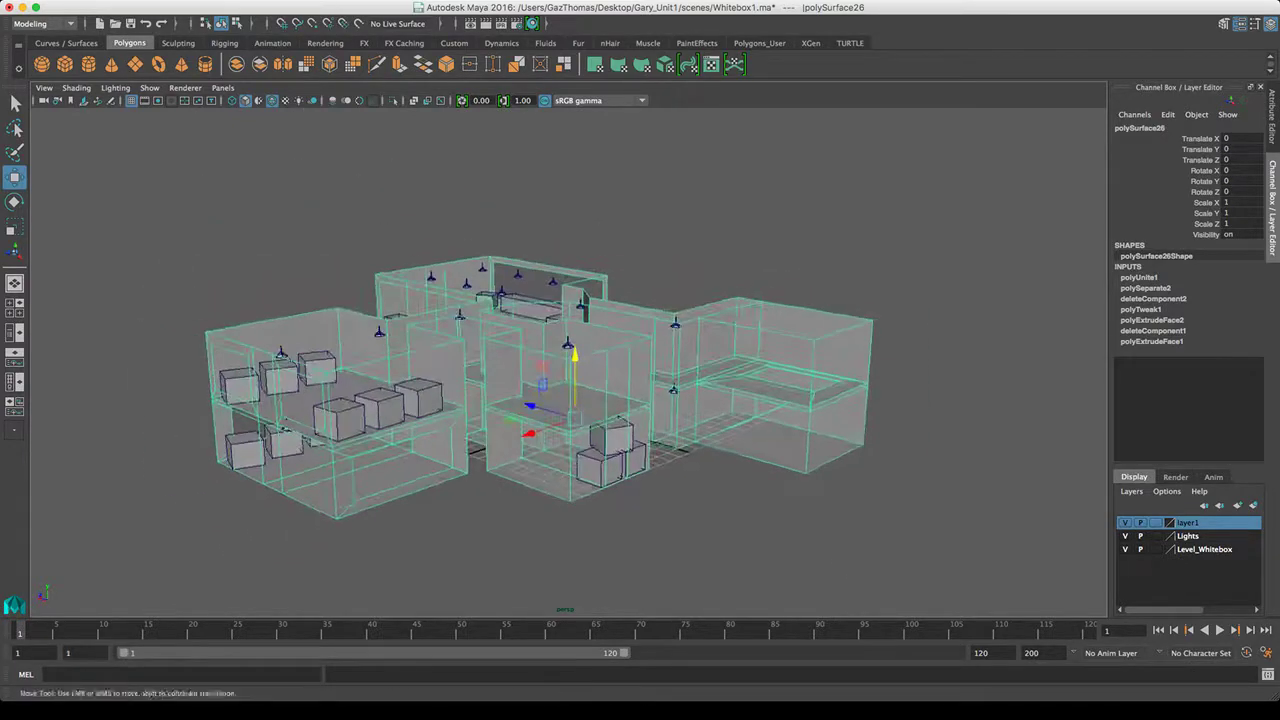
pyautogui.scroll(1, 533, 395)
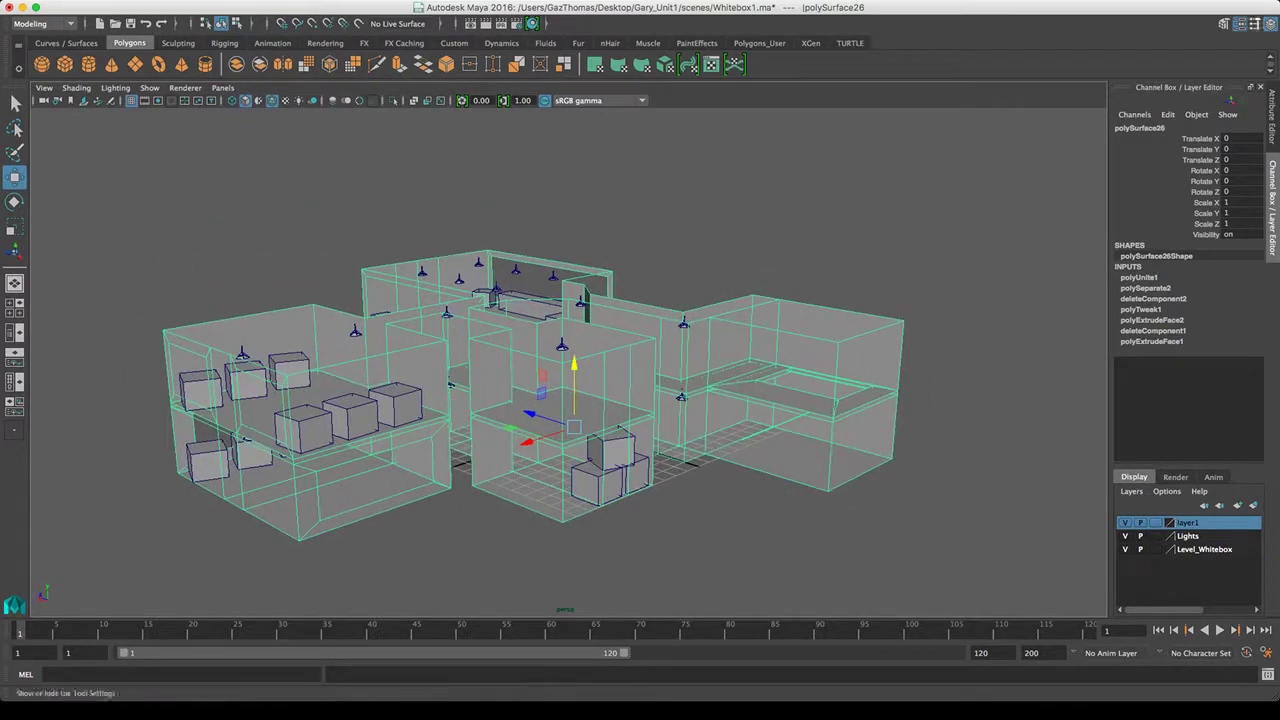
pyautogui.click(1270, 24)
pyautogui.click(1239, 24)
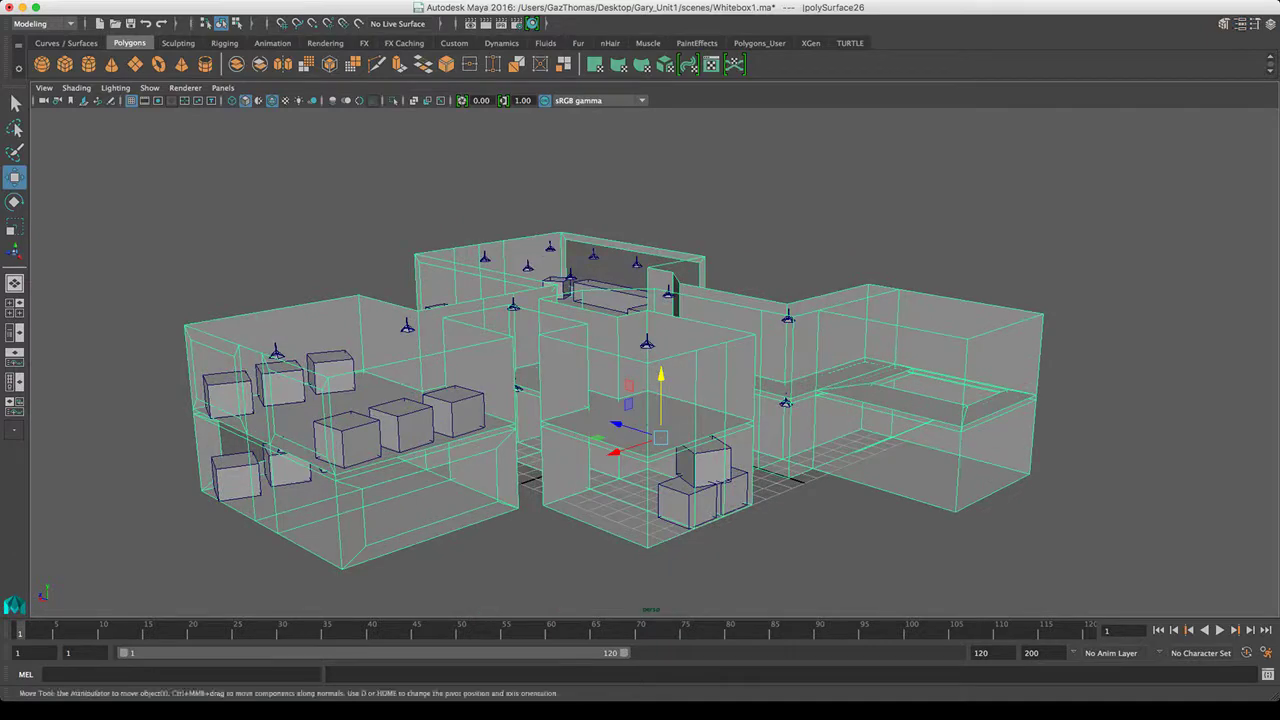
pyautogui.click(1240, 23)
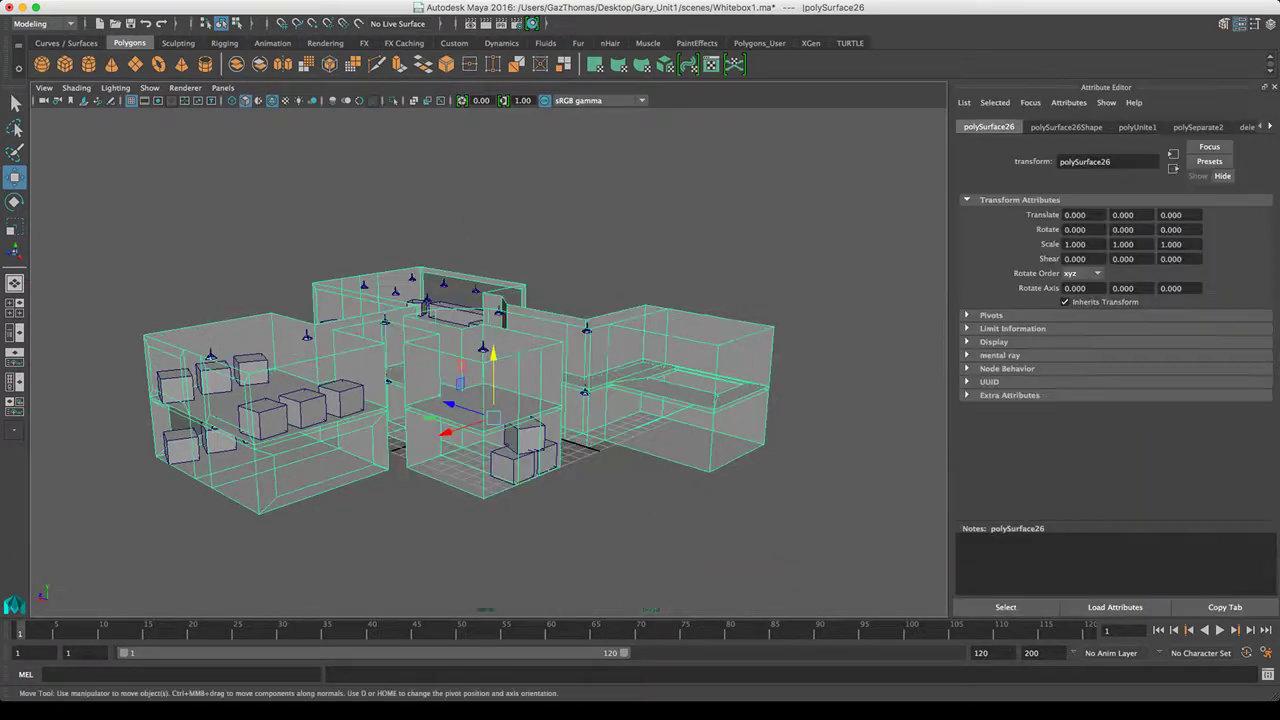
# Look through the construction history nodes of the selected building shell
pyautogui.scroll(4, 489, 400)
pyautogui.scroll(-1, 489, 400)
pyautogui.keyDown('alt'); pyautogui.moveTo(520, 400); pyautogui.dragTo(490, 398); pyautogui.keyUp('alt')
pyautogui.scroll(-1, 489, 400)
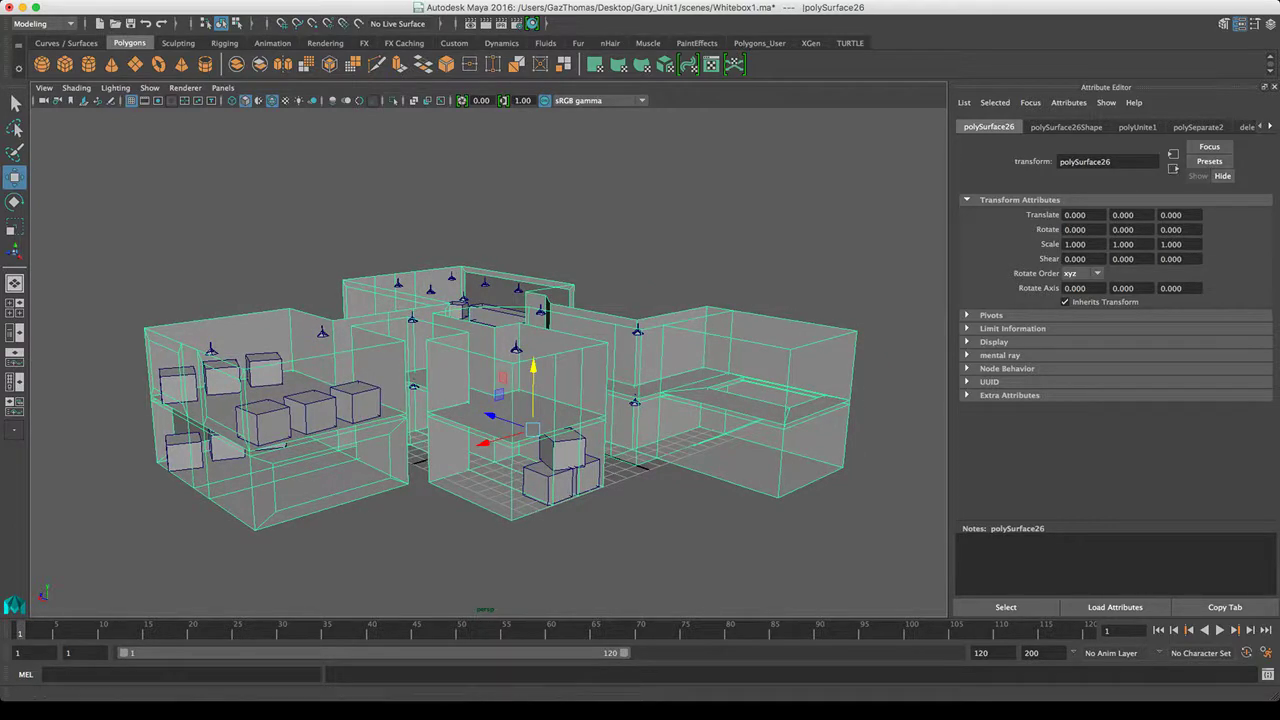
pyautogui.click(1270, 126)
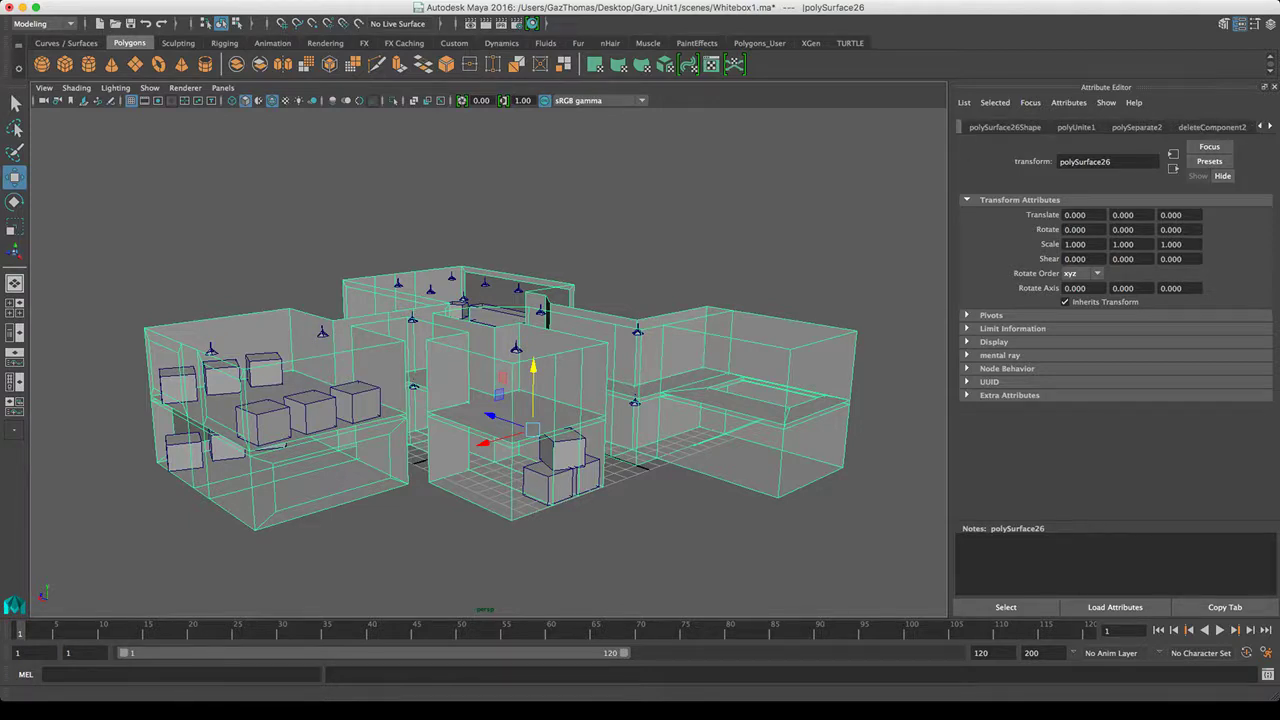
pyautogui.hscroll(3, 1110, 127)
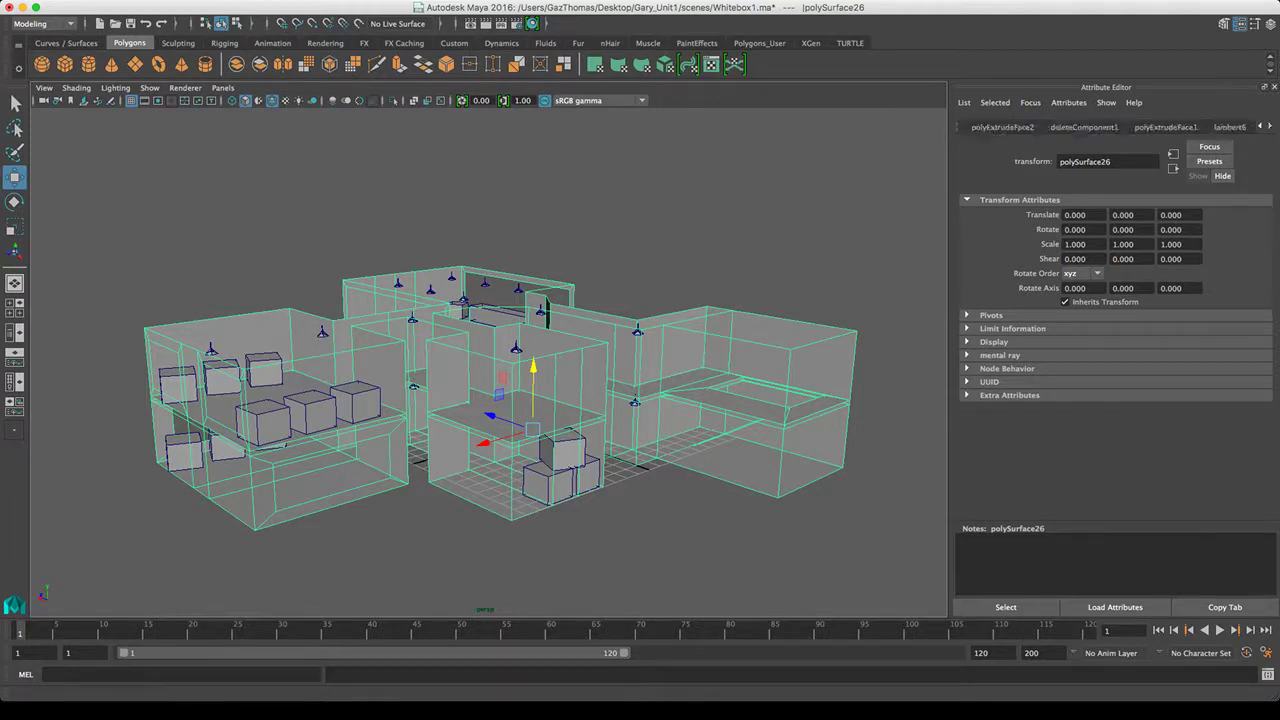
pyautogui.hscroll(-6, 1110, 127)
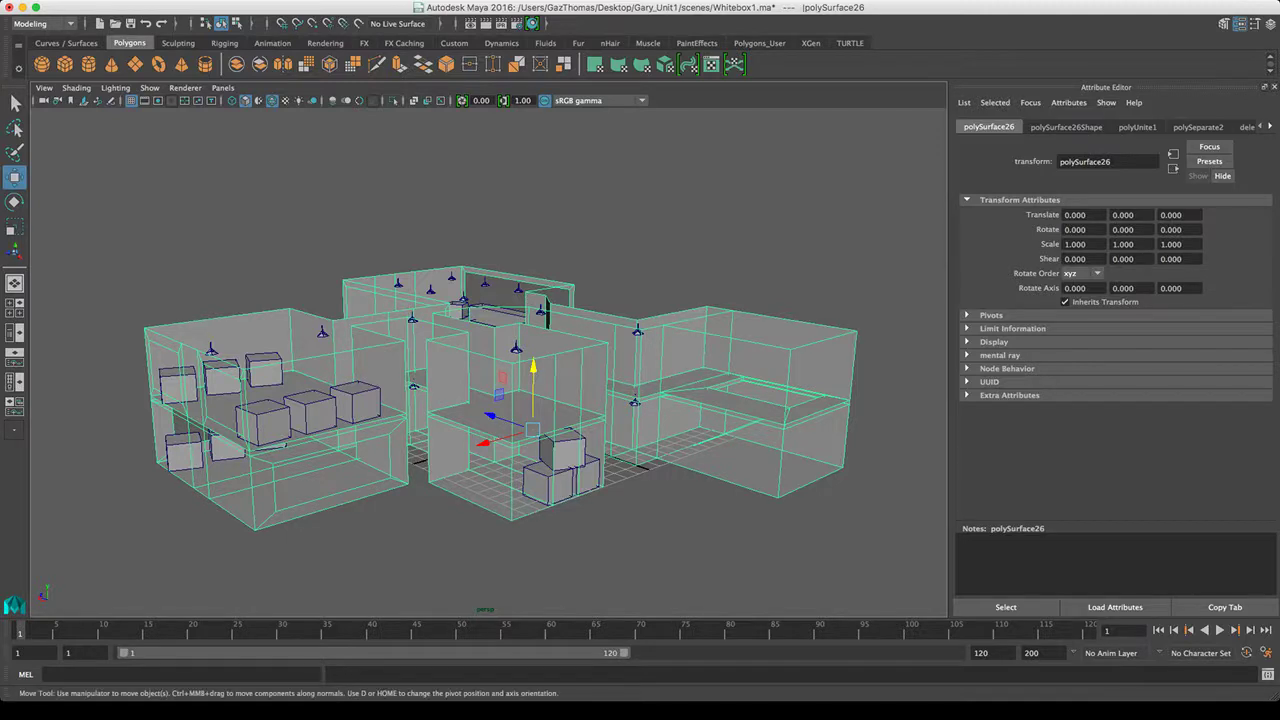
# Delete the construction history on all objects in the scene
pyautogui.click(700, 230)
pyautogui.click(700, 345)
pyautogui.click(700, 230)
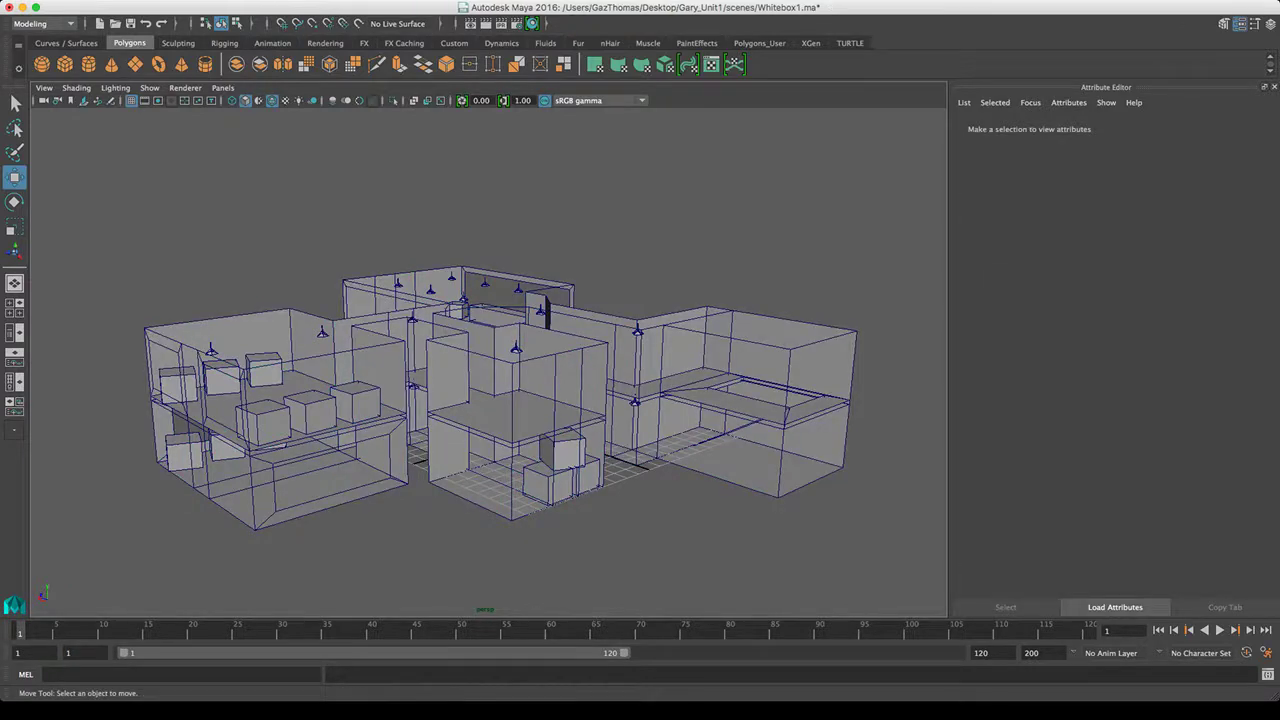
pyautogui.hotkey('shift', 'z')
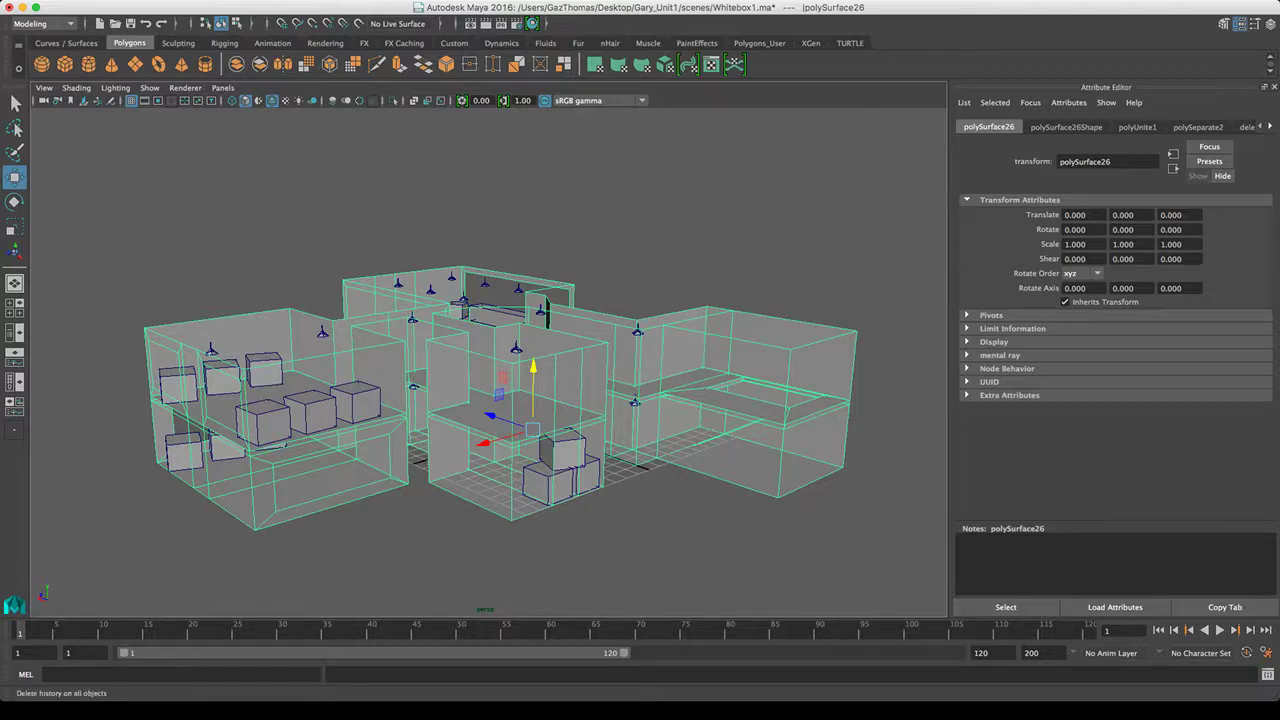
pyautogui.hotkey('alt', 'shift', 'd')
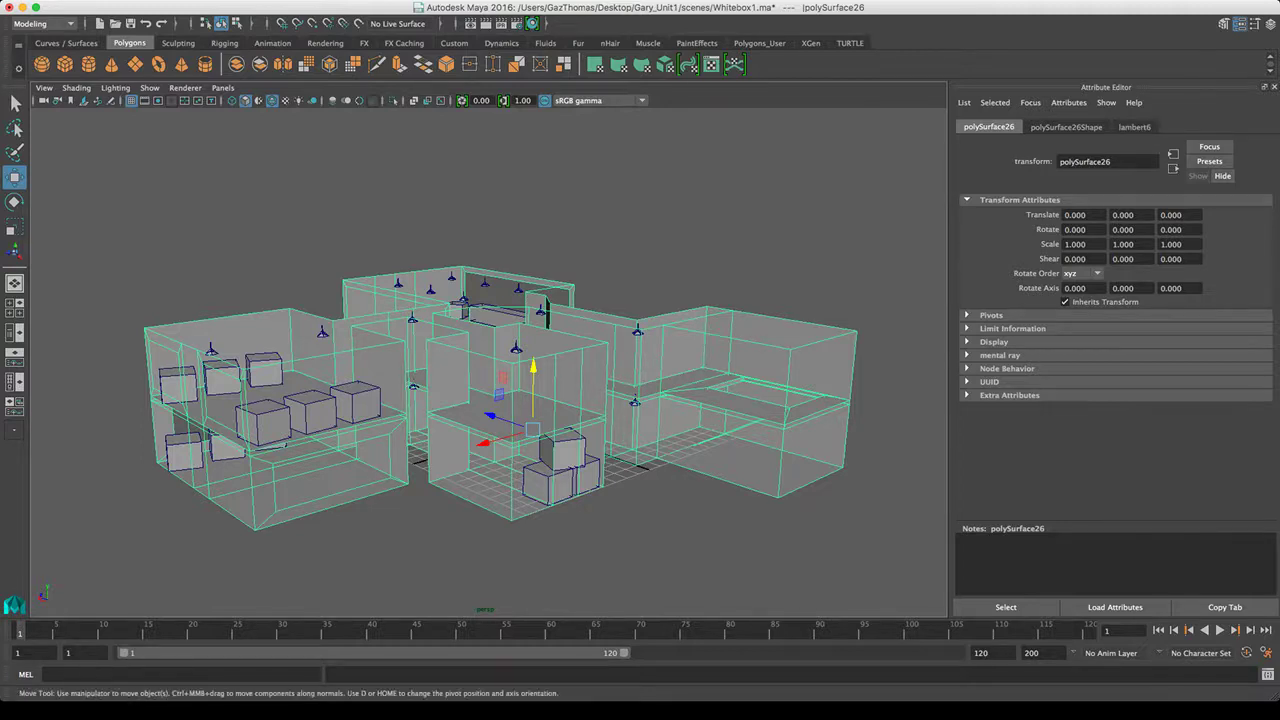
# Examine which material is assigned to the building shell, the placeholder boxes and the lights
pyautogui.click(1066, 127)
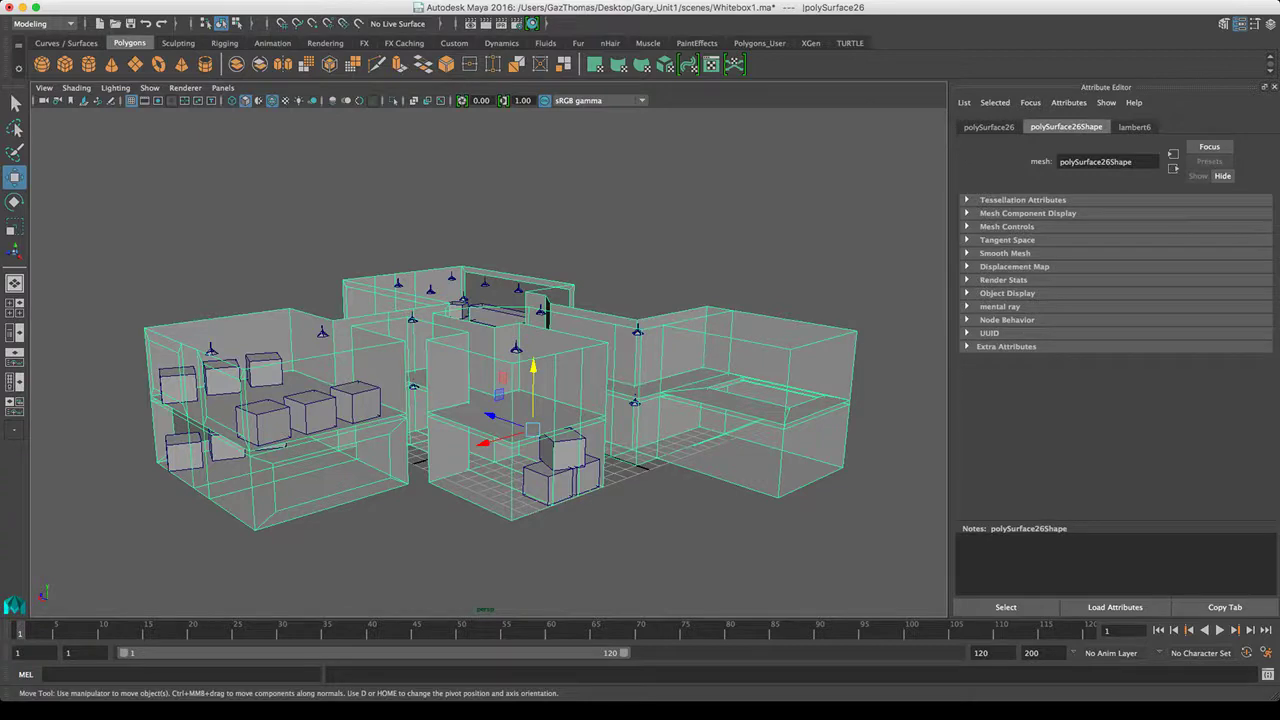
pyautogui.click(1134, 127)
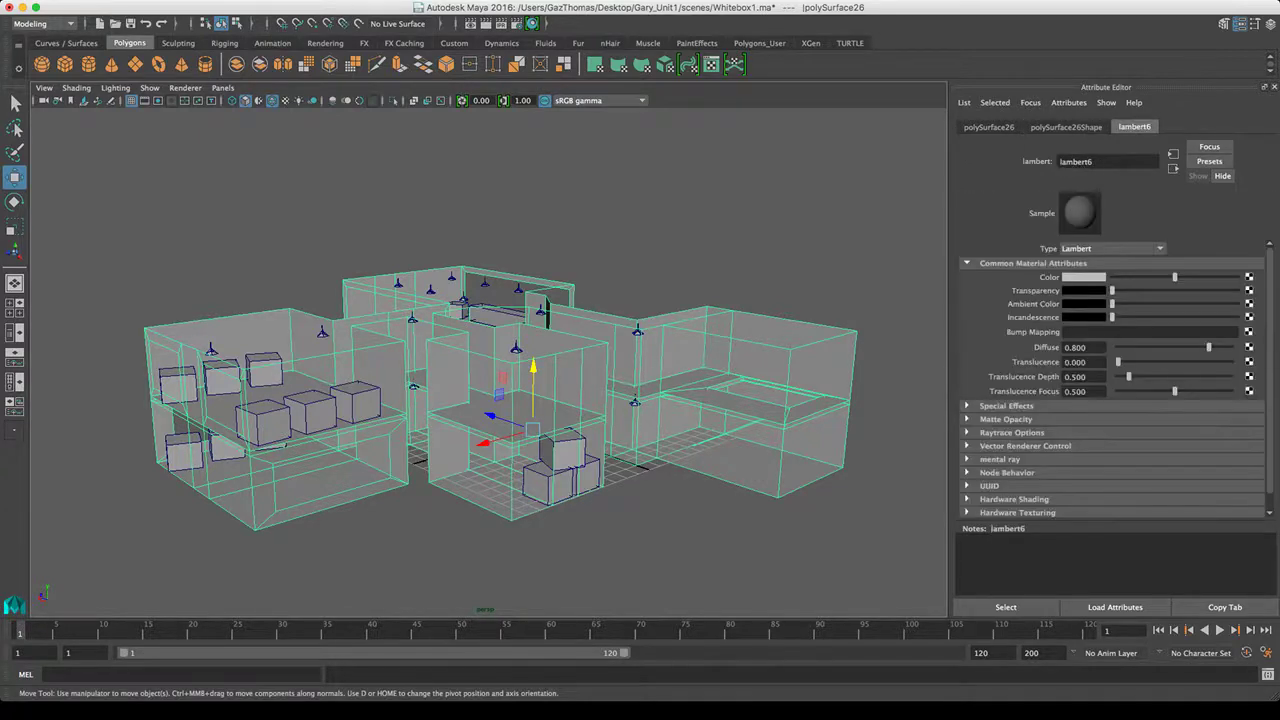
pyautogui.click(740, 220)
pyautogui.click(562, 452)
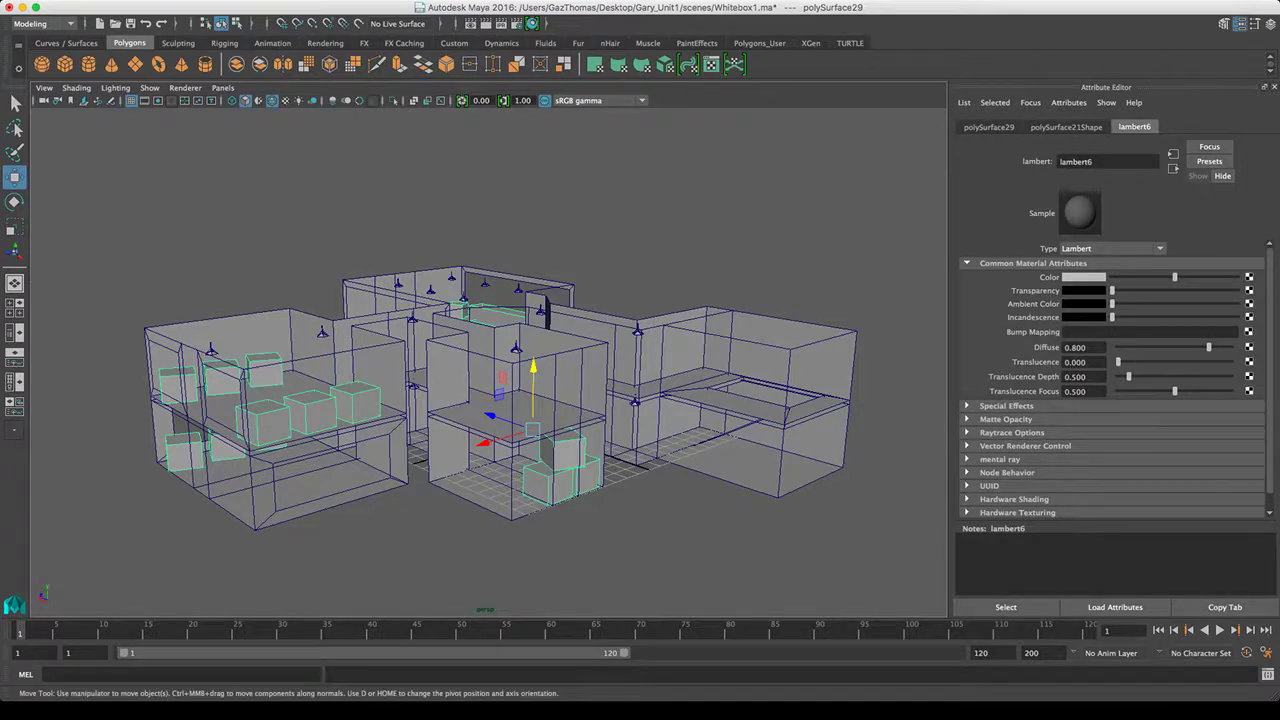
pyautogui.click(700, 220)
pyautogui.click(516, 349)
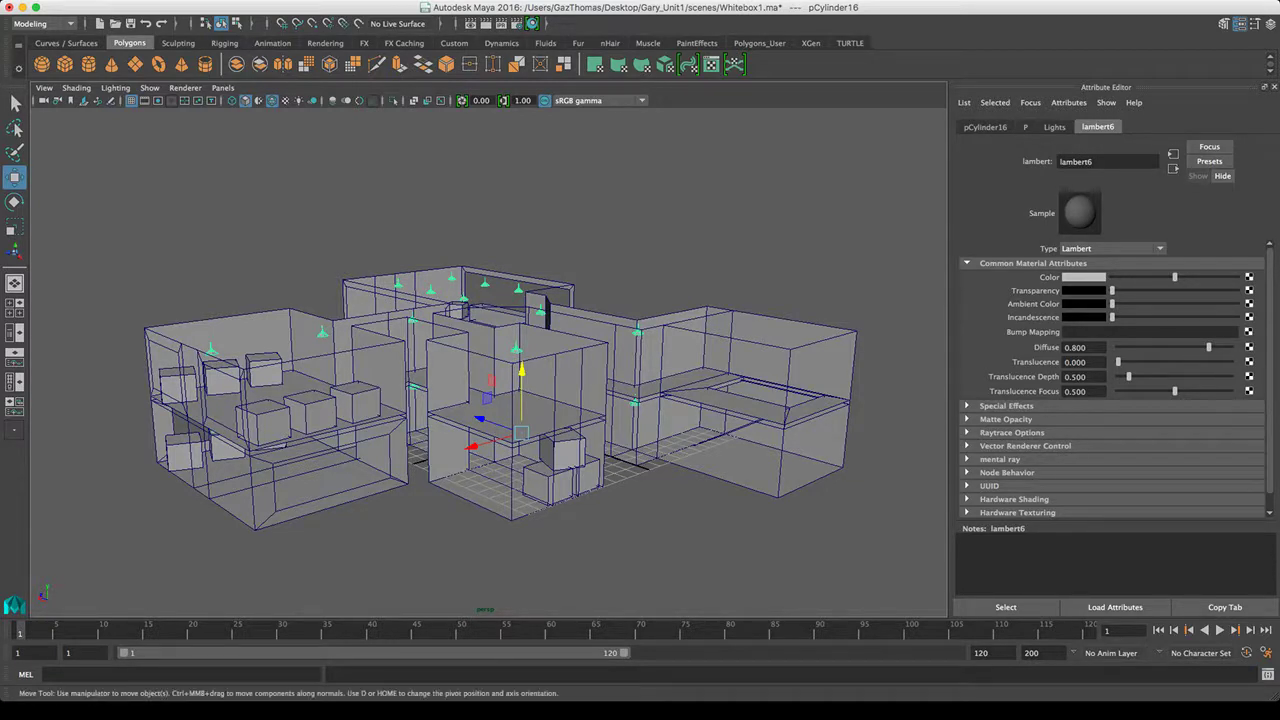
pyautogui.click(600, 222)
pyautogui.click(516, 349)
pyautogui.click(600, 222)
pyautogui.click(556, 372)
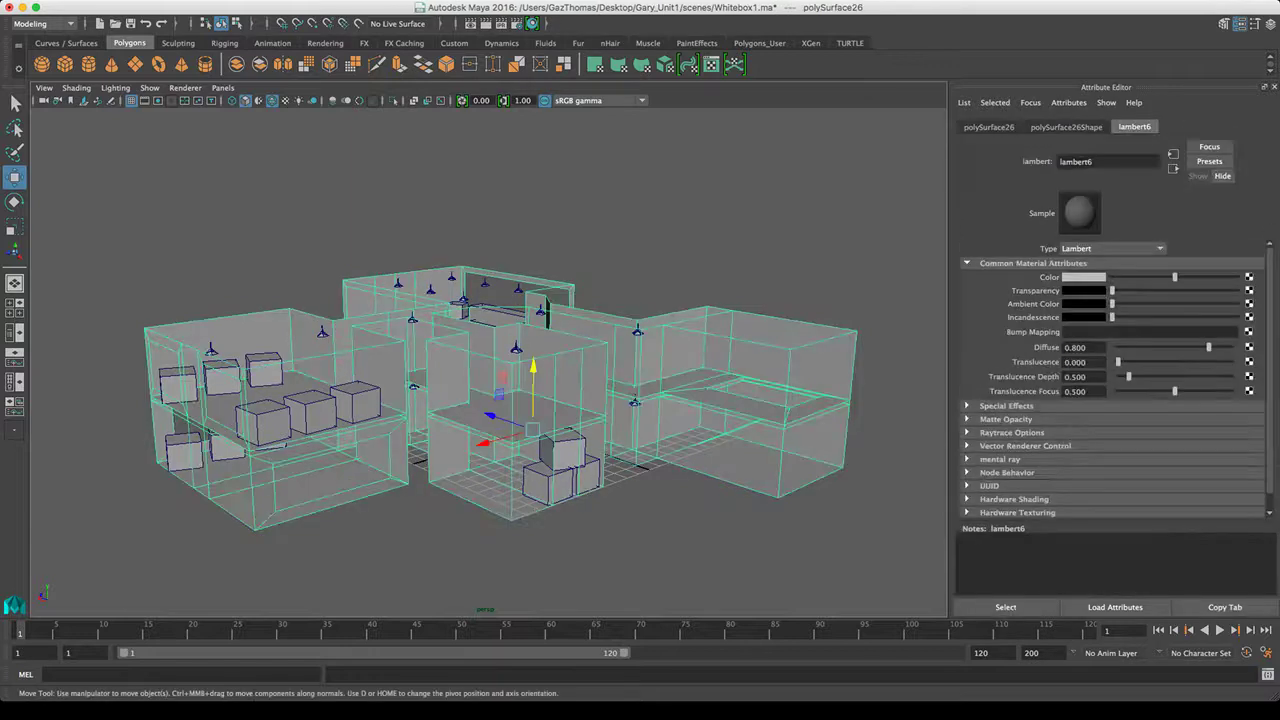
pyautogui.click(516, 349)
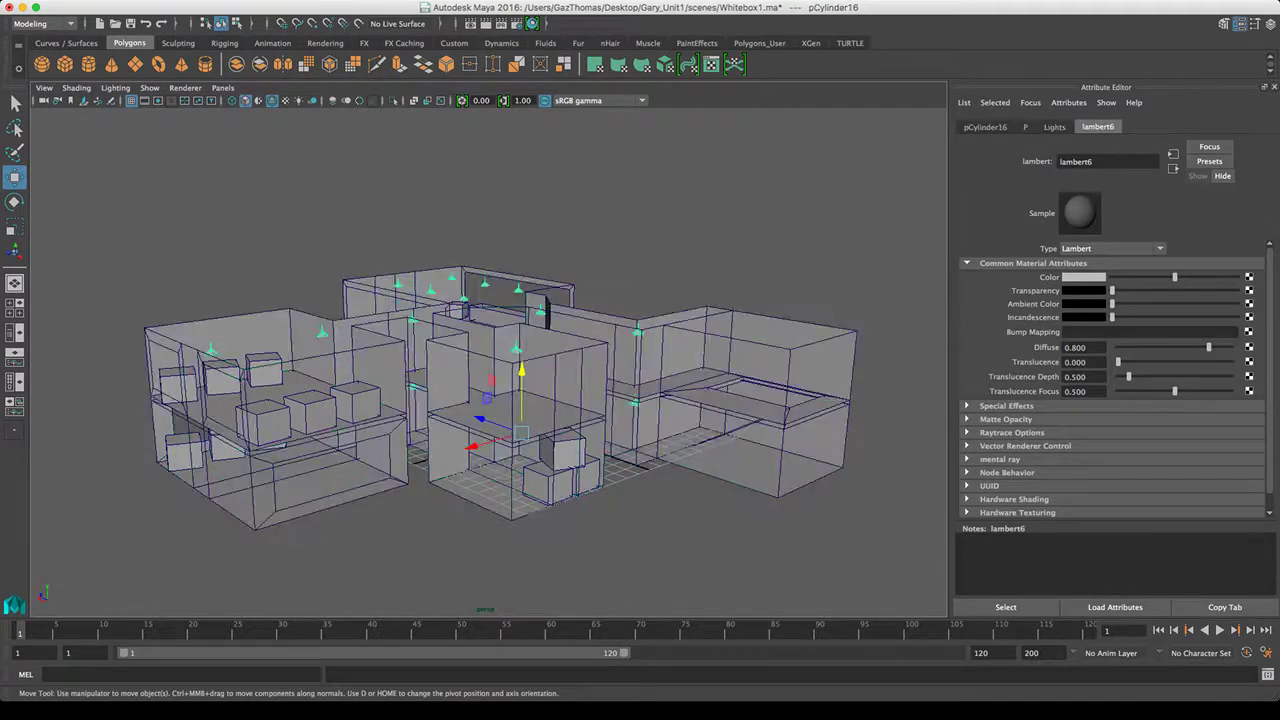
pyautogui.click(562, 452)
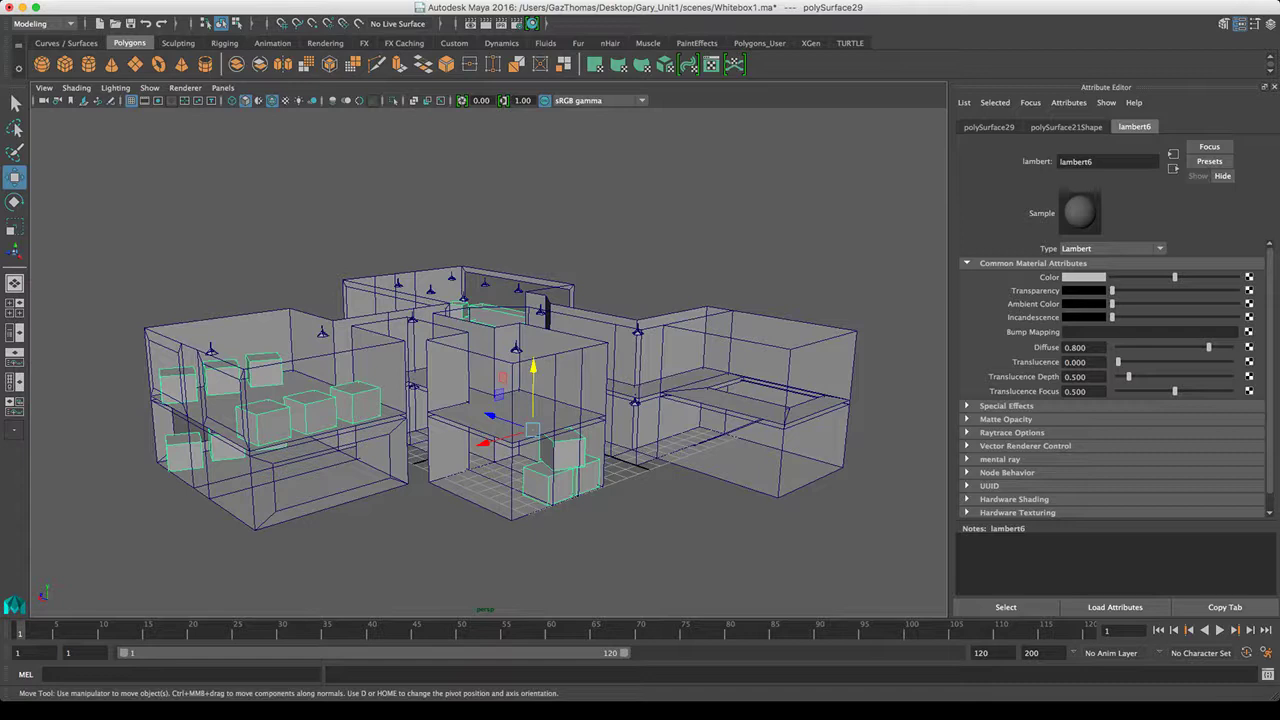
# Assign a new Lambert material named Placeholder_Asset_Mat to the placeholder boxes
pyautogui.click(640, 200)
pyautogui.click(567, 453)
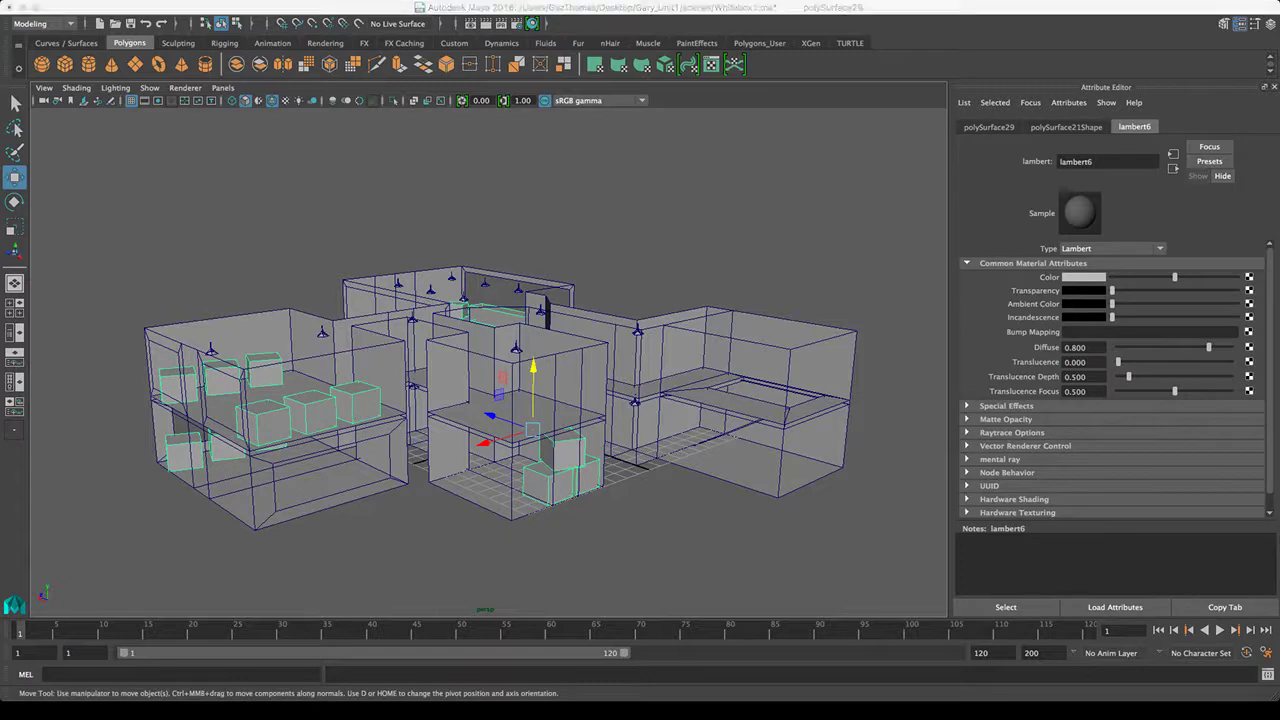
pyautogui.doubleClick(1076, 161)
pyautogui.write('Place')
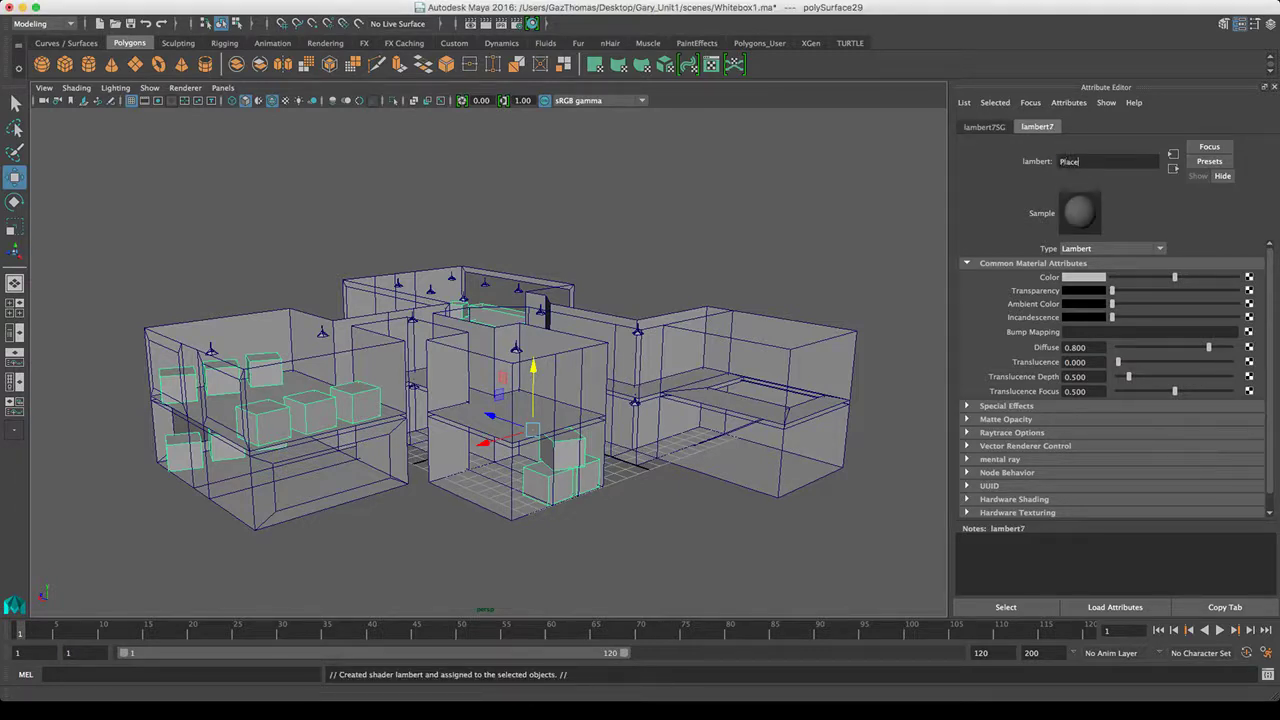
pyautogui.write('holder_Asset_Mat')
pyautogui.press('Return')
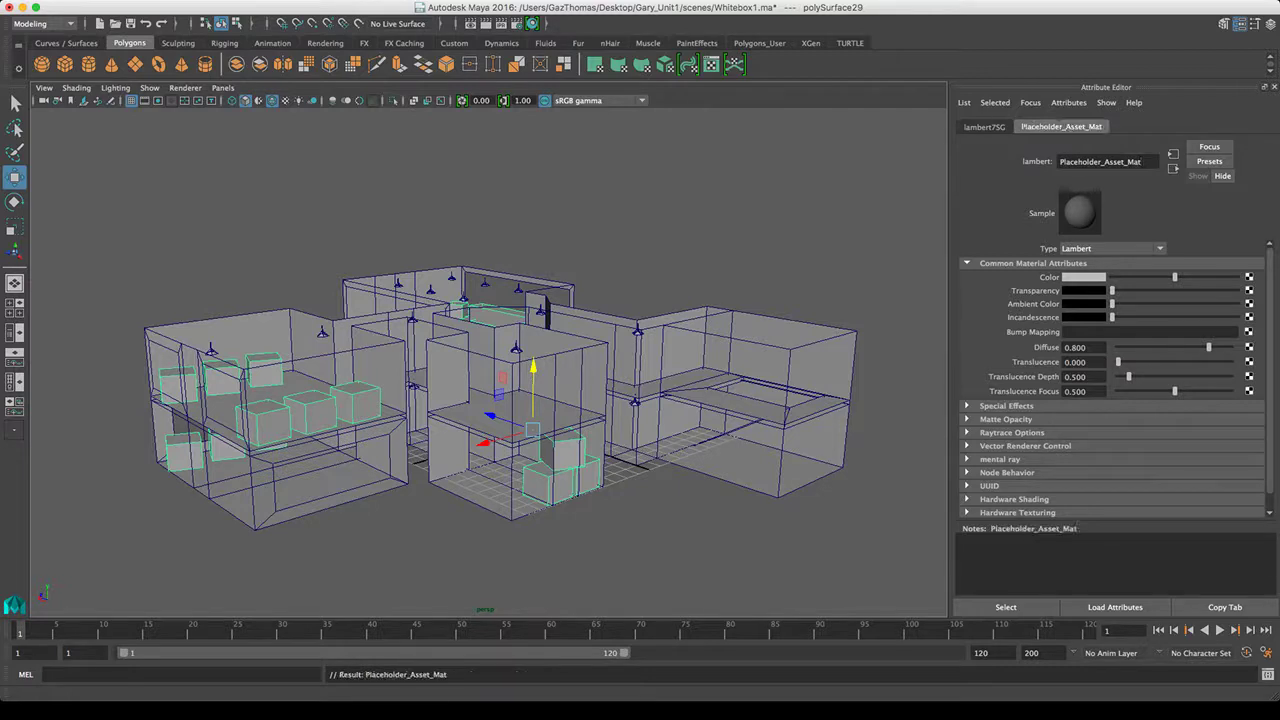
# Assign a new Lambert material named WhiteBox_Mat to the building shell and darken its color to dark grey
pyautogui.click(680, 220)
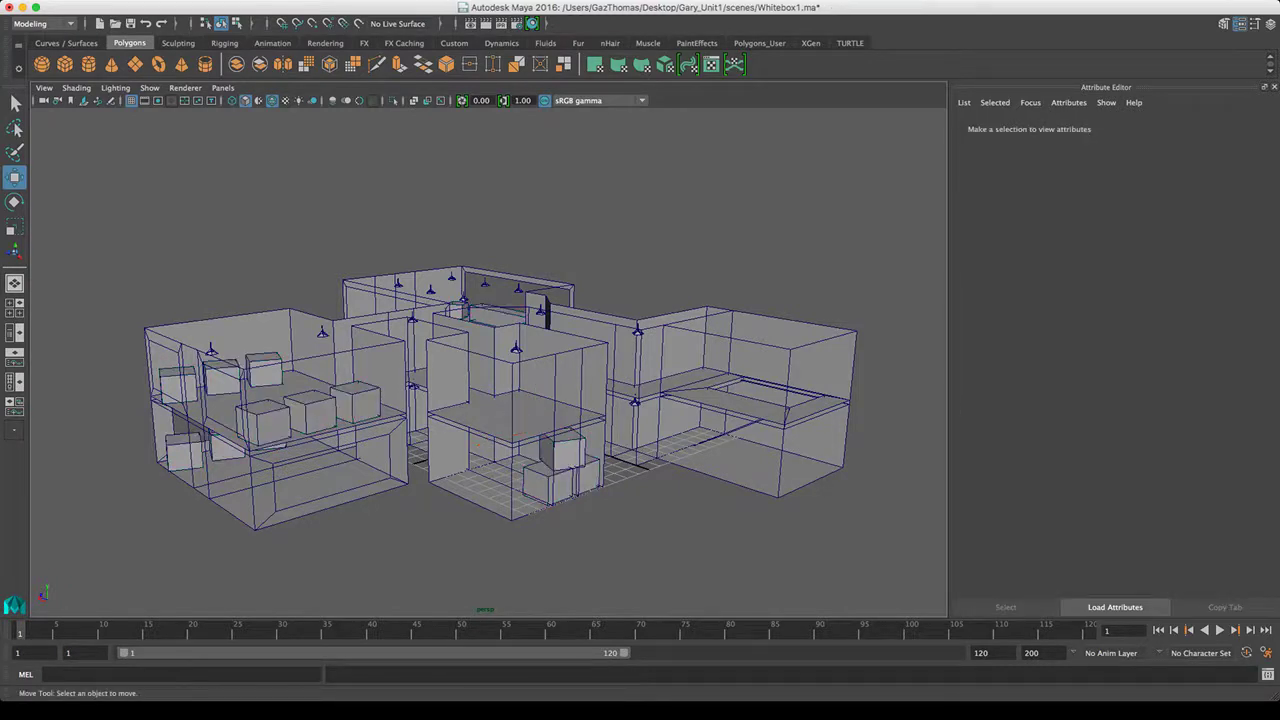
pyautogui.click(566, 375)
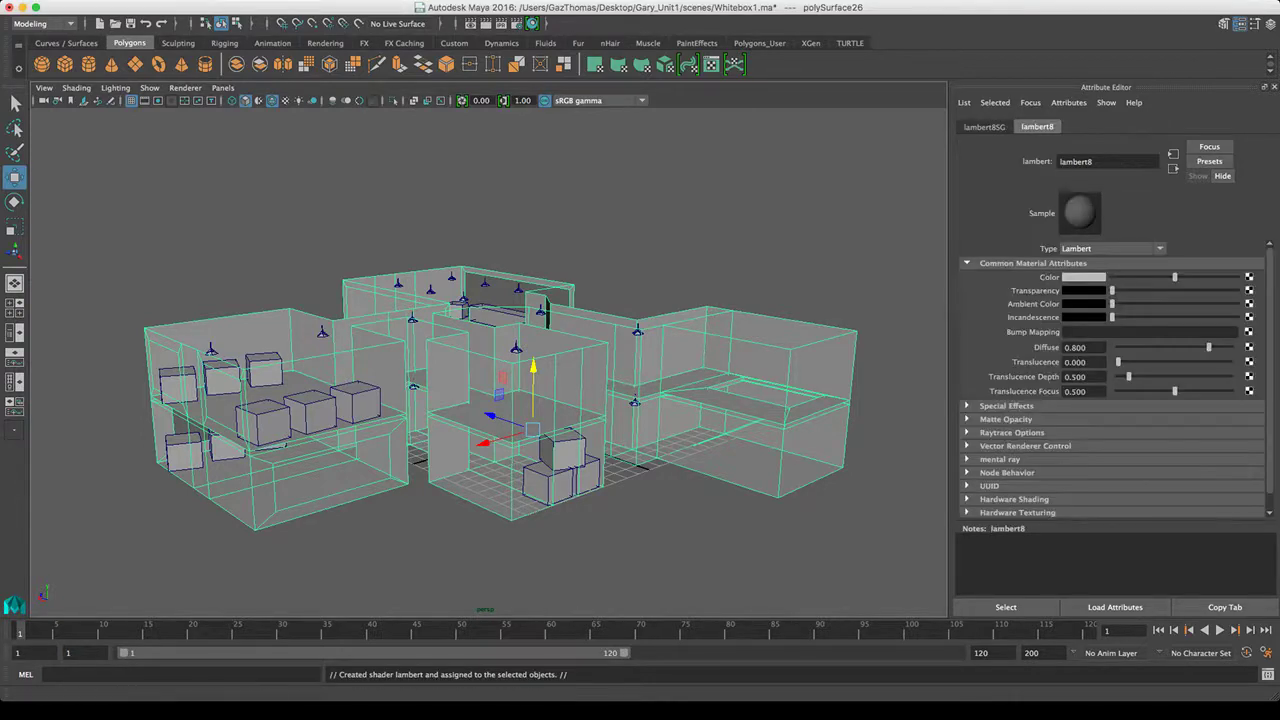
pyautogui.doubleClick(1076, 161)
pyautogui.write('WhiteBox_Mat')
pyautogui.press('Return')
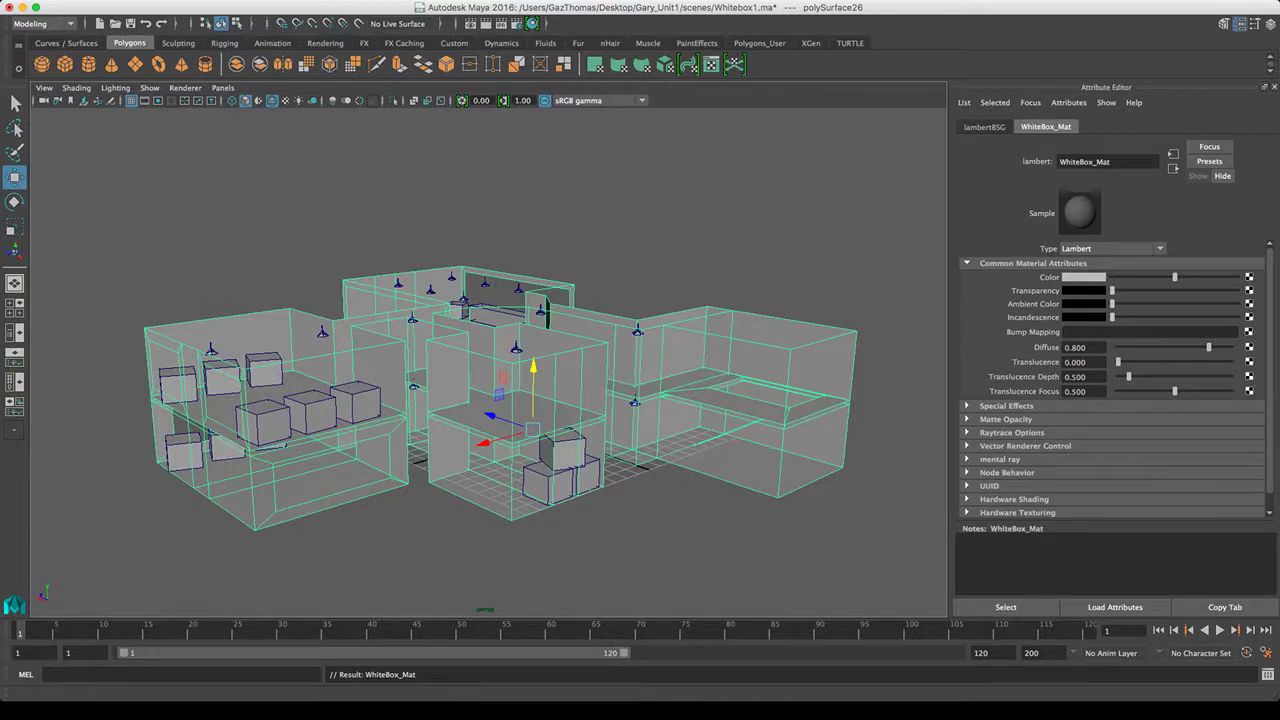
pyautogui.moveTo(1175, 277); pyautogui.dragTo(1131, 277)
pyautogui.click(800, 240)
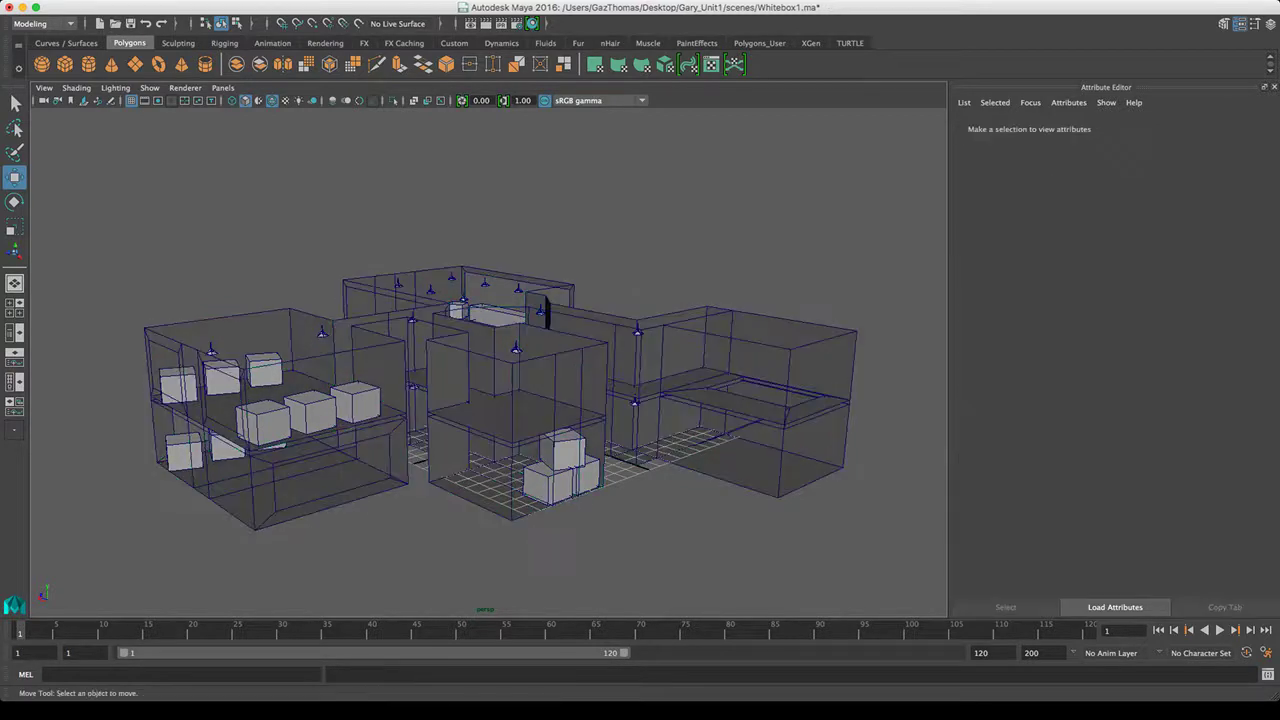
# Assign a new Lambert material named Lights_Mat to the ceiling lights and give it a blue color
pyautogui.click(516, 349)
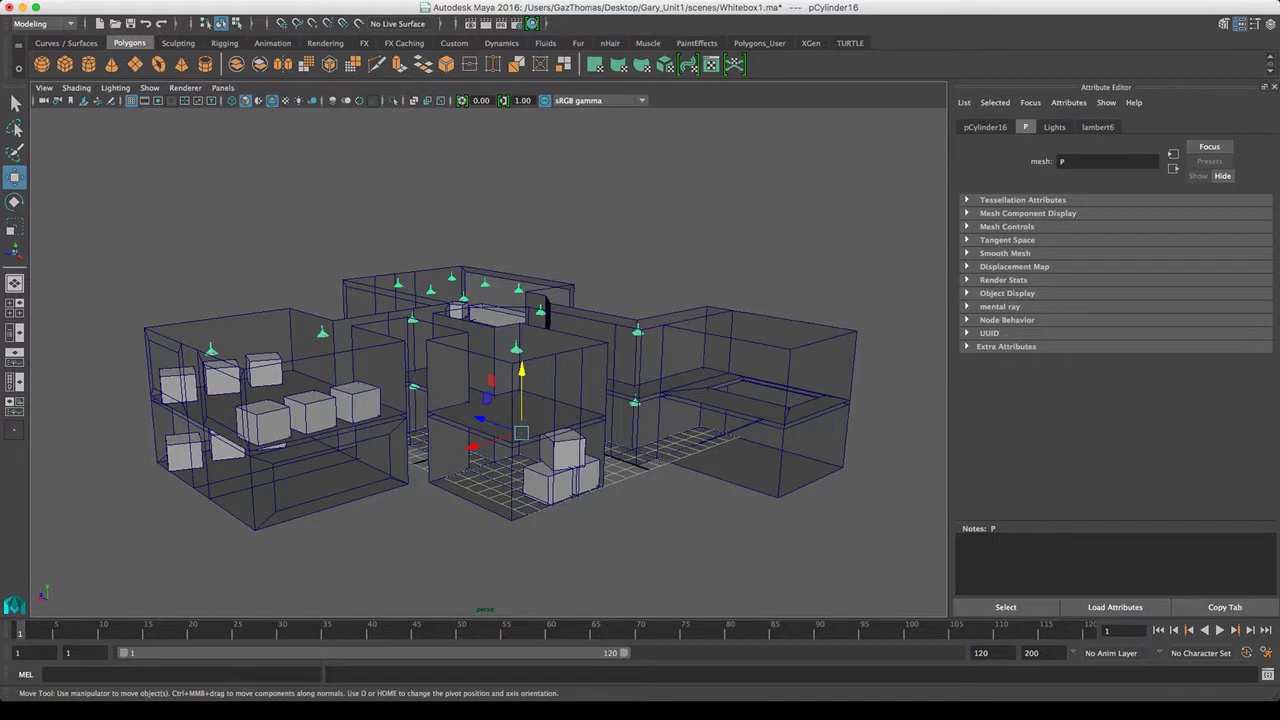
pyautogui.click(1097, 127)
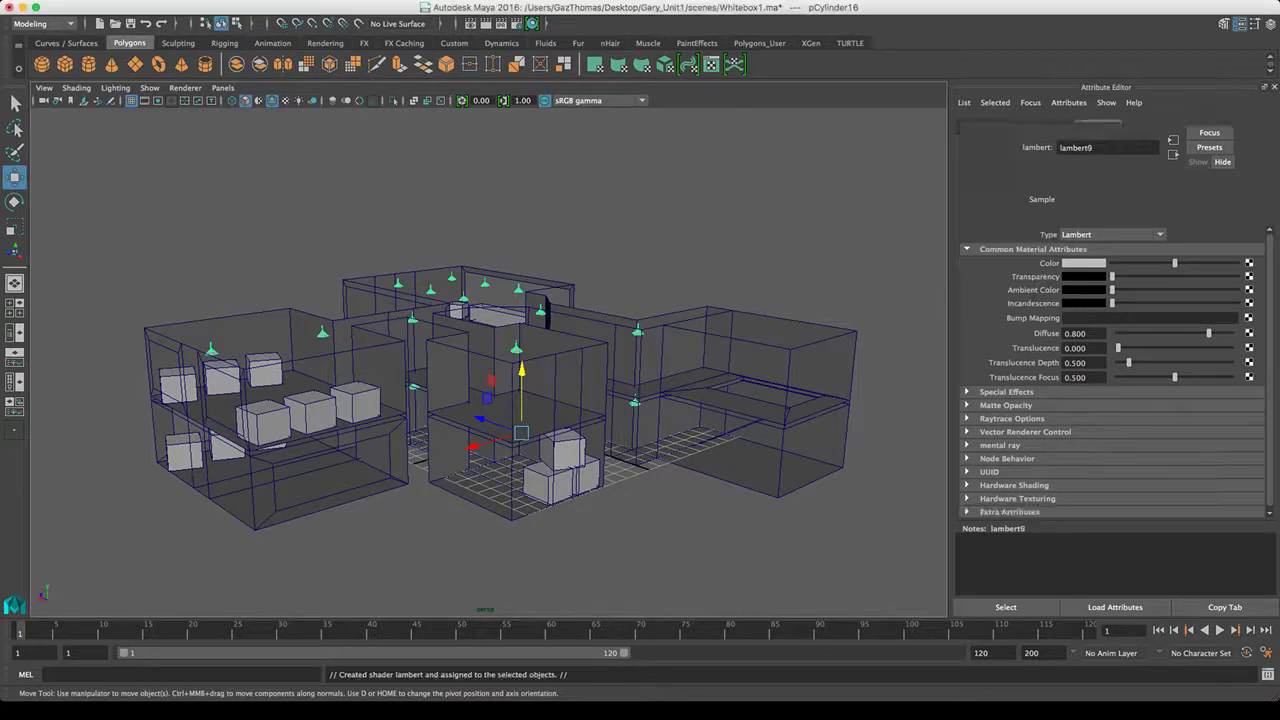
pyautogui.doubleClick(1077, 161)
pyautogui.write('Lights')
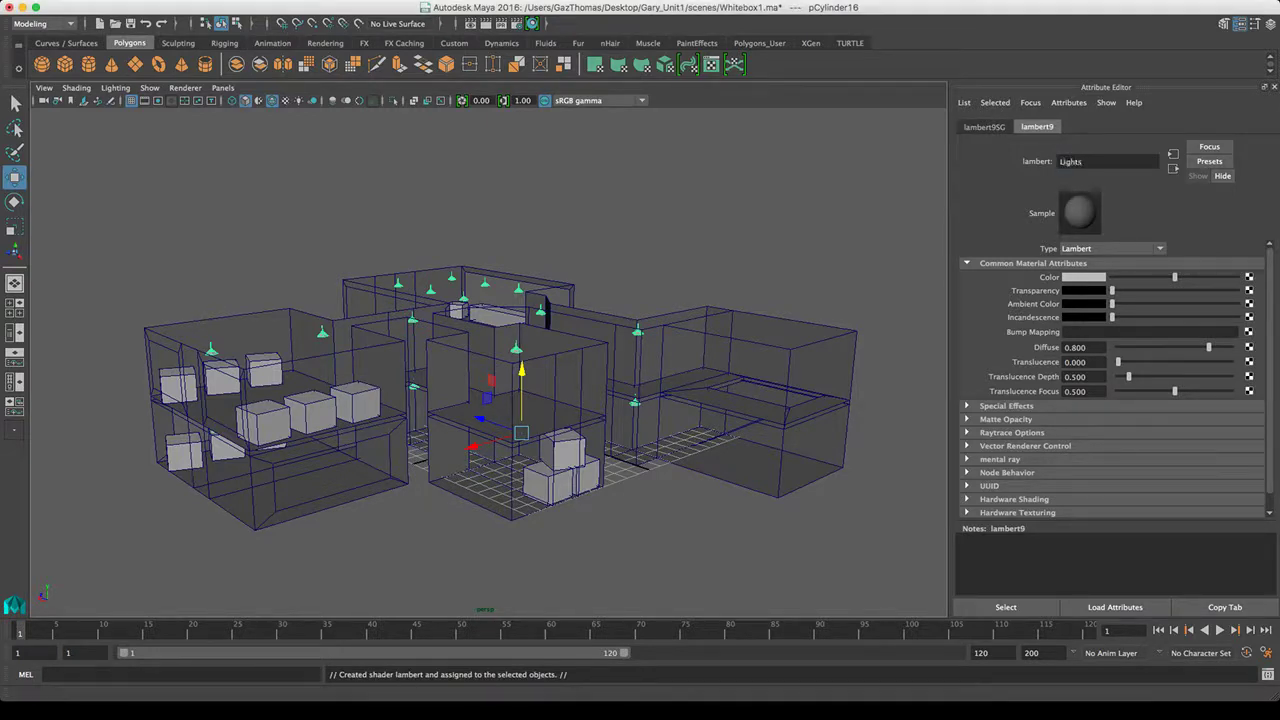
pyautogui.write('_Mat')
pyautogui.press('Return')
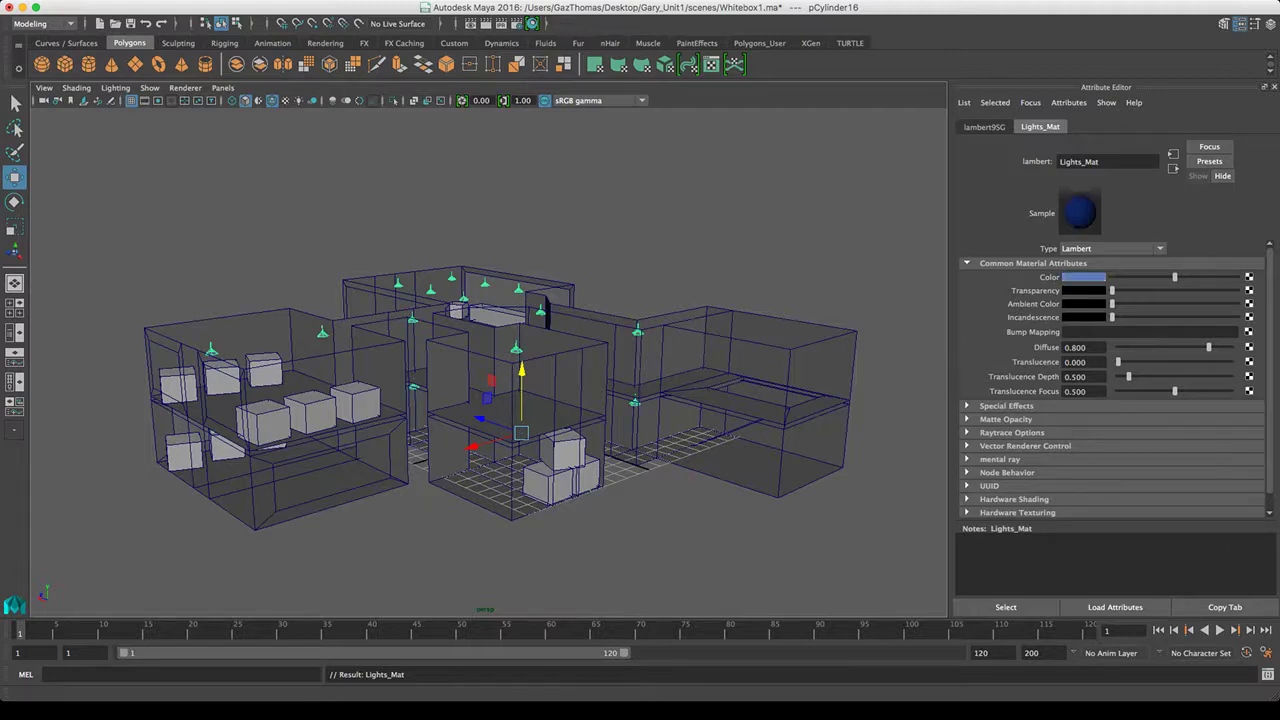
pyautogui.moveTo(1175, 277); pyautogui.dragTo(1125, 277)
pyautogui.click(640, 220)
# Examine the building interior and the materials assigned to the shell, placeholder boxes and lights
pyautogui.keyDown('alt'); pyautogui.moveTo(560, 400); pyautogui.dragTo(490, 370); pyautogui.keyUp('alt')
pyautogui.scroll(5, 490, 370)
pyautogui.keyDown('alt'); pyautogui.moveTo(490, 370); pyautogui.dragTo(385, 430, button='middle'); pyautogui.keyUp('alt')
pyautogui.keyDown('alt'); pyautogui.moveTo(480, 370); pyautogui.dragTo(540, 335); pyautogui.keyUp('alt')
pyautogui.scroll(5, 490, 370)
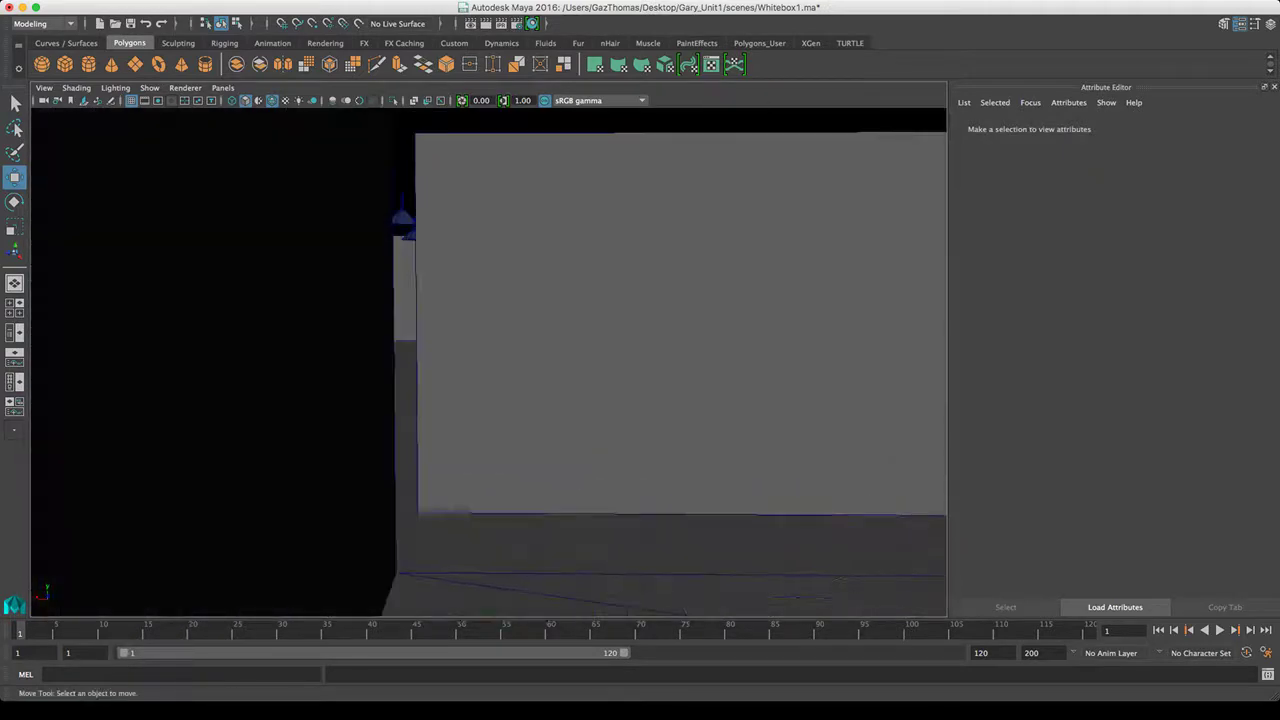
pyautogui.scroll(-10, 490, 370)
pyautogui.keyDown('alt'); pyautogui.moveTo(484, 609); pyautogui.dragTo(485, 609); pyautogui.keyUp('alt')
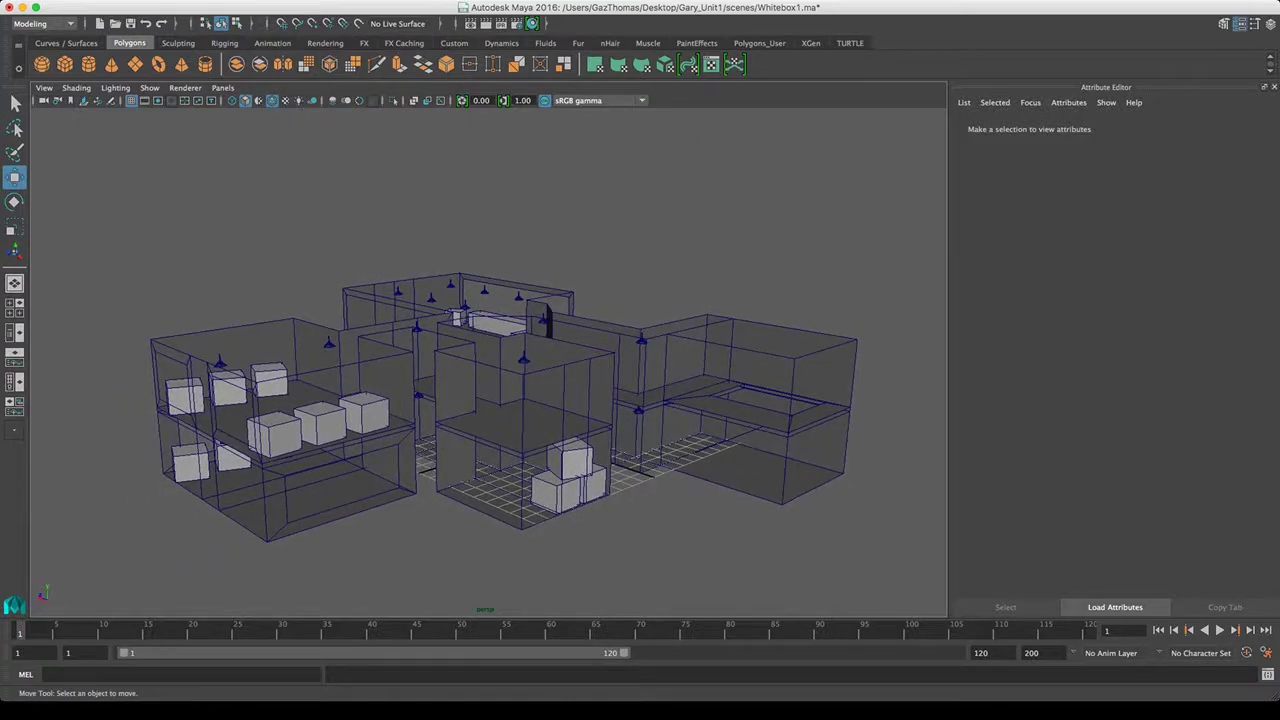
pyautogui.click(524, 430)
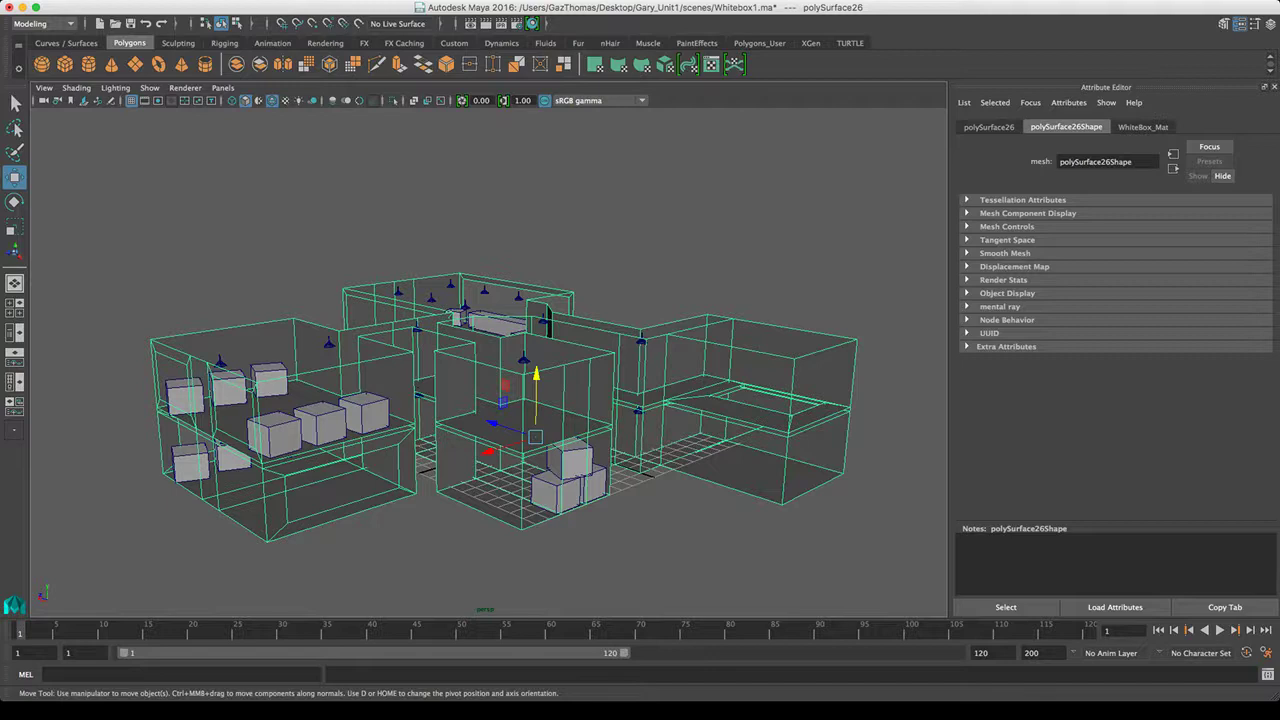
pyautogui.click(256, 387)
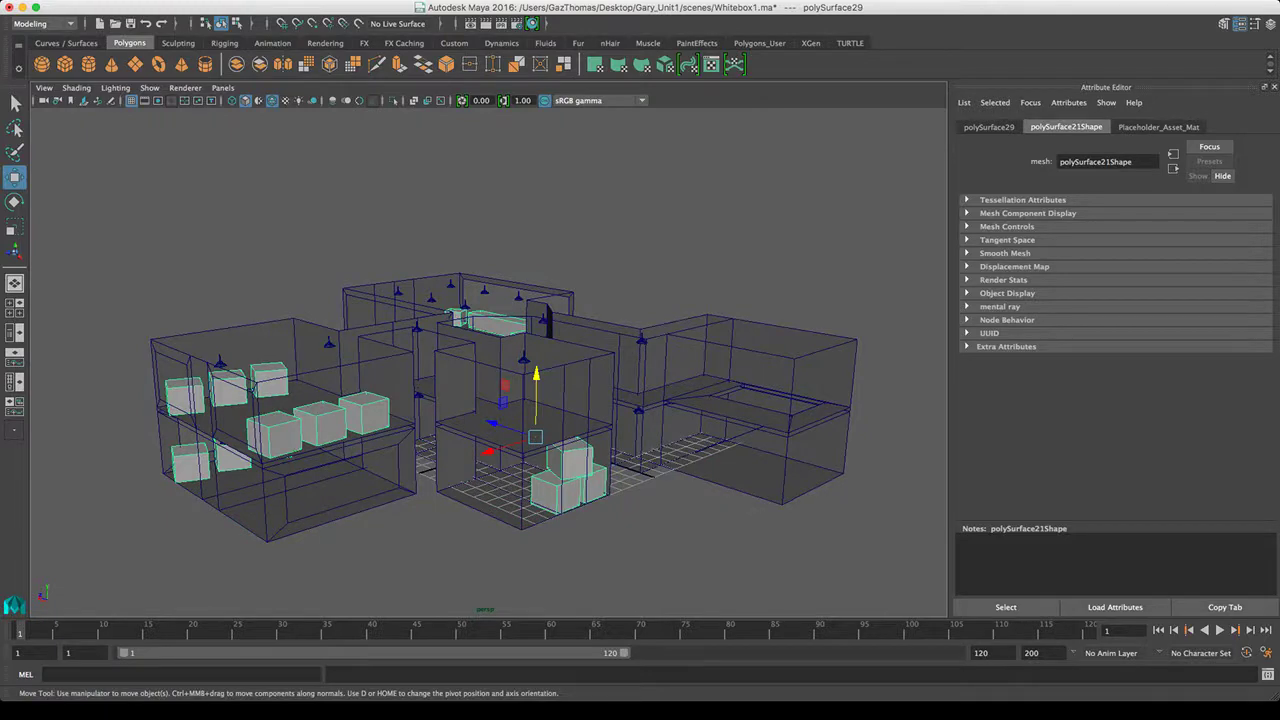
pyautogui.click(220, 362)
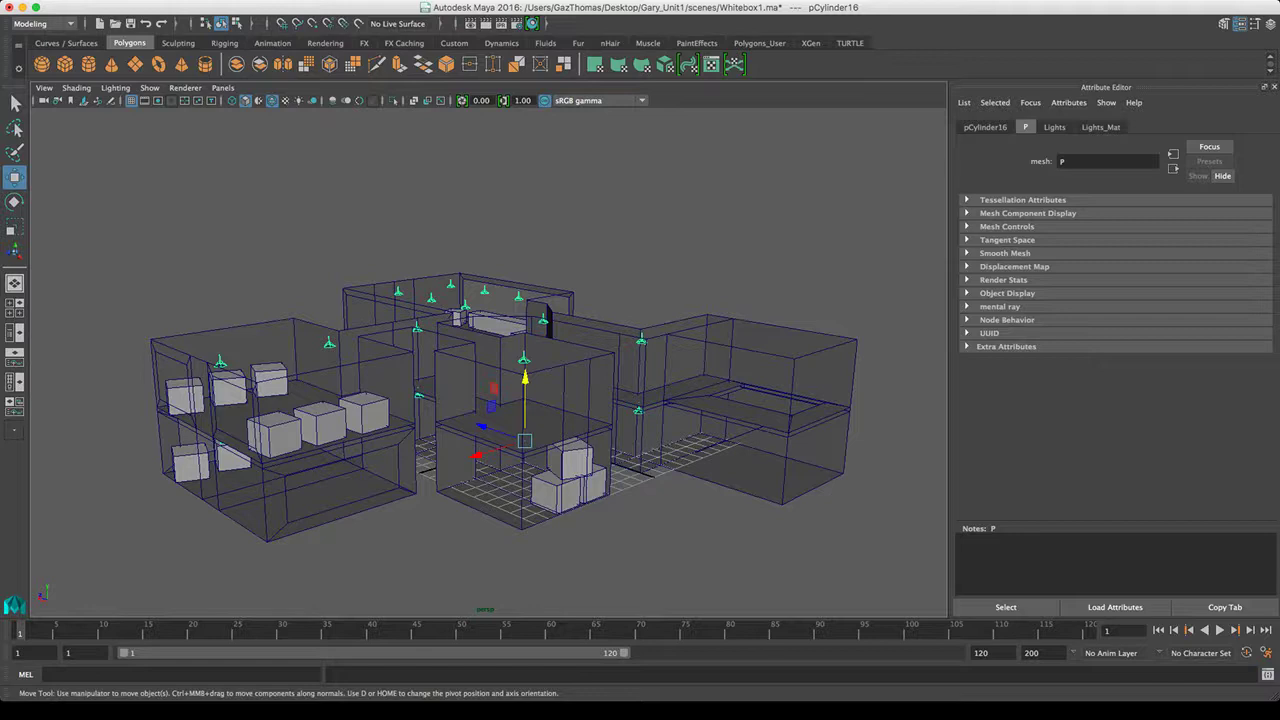
# Rename the mesh of the placeholder boxes as Placeholder_Asset
pyautogui.click(320, 425)
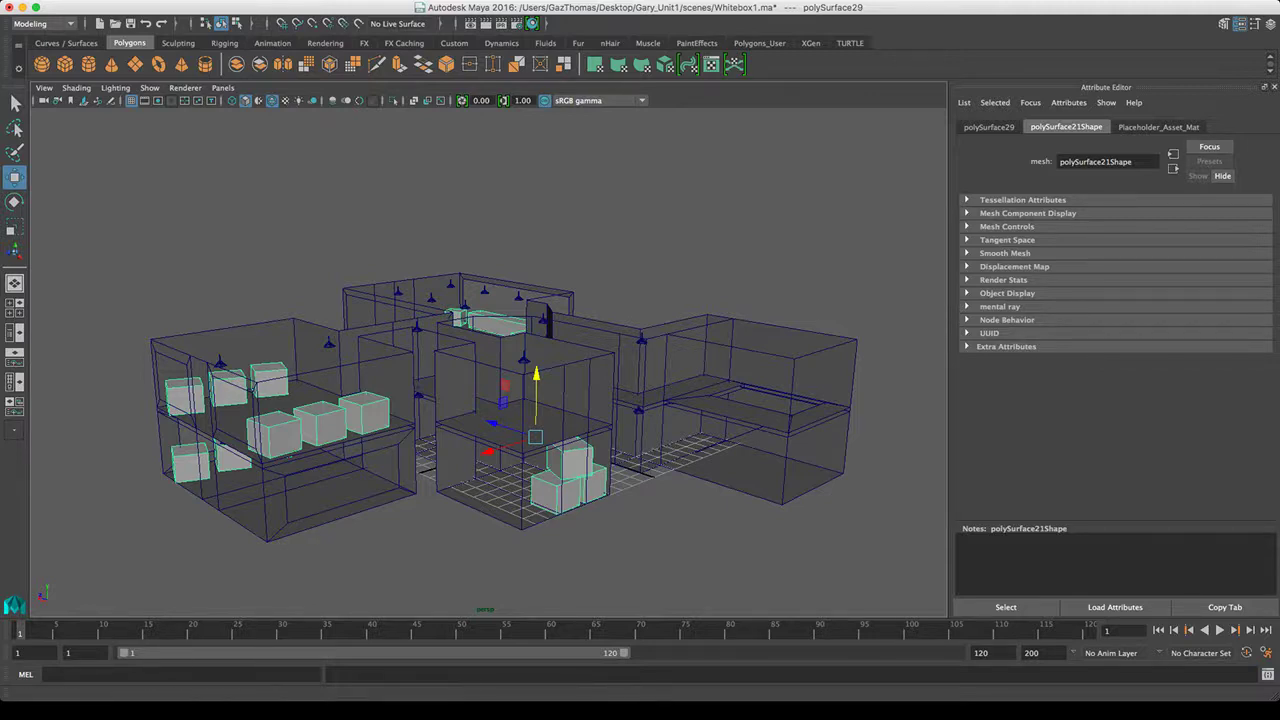
pyautogui.moveTo(1134, 162); pyautogui.dragTo(1056, 162)
pyautogui.press('BackSpace')
pyautogui.write('Placeholder_Asset')
pyautogui.press('Return')
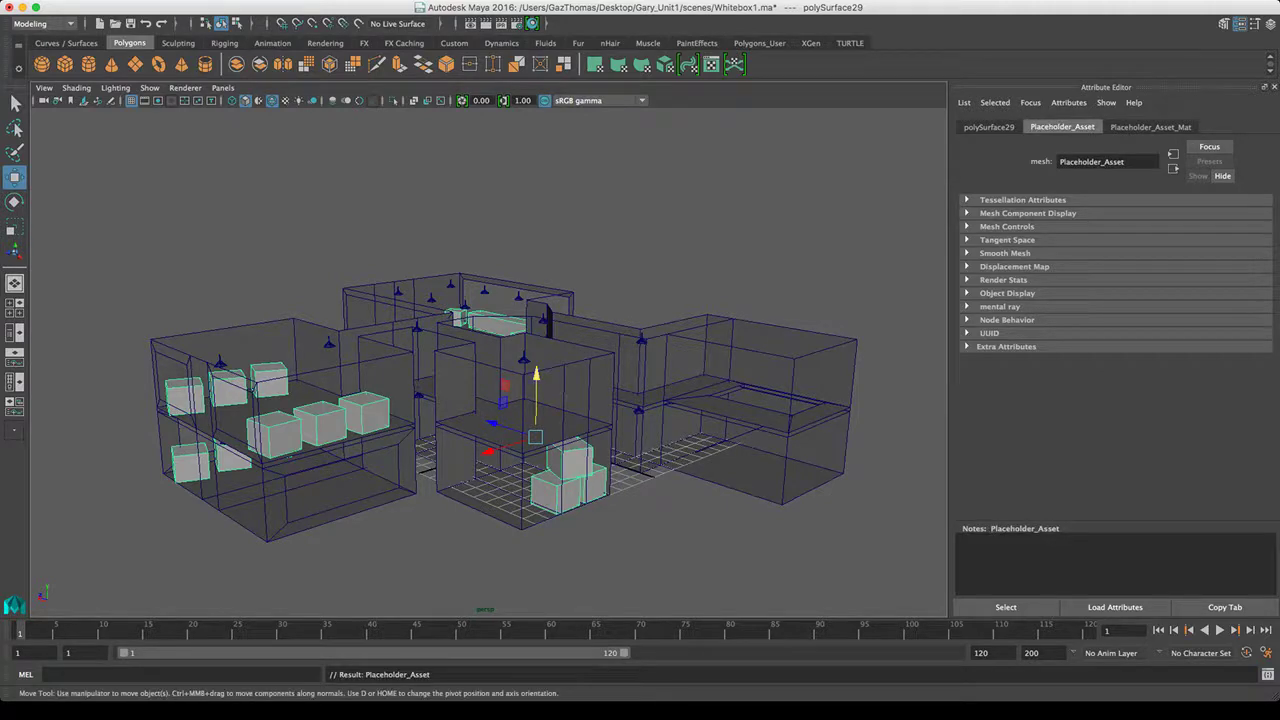
# Rename the mesh of the building shell as Whitebox
pyautogui.click(790, 400)
pyautogui.moveTo(1134, 162); pyautogui.dragTo(1057, 162)
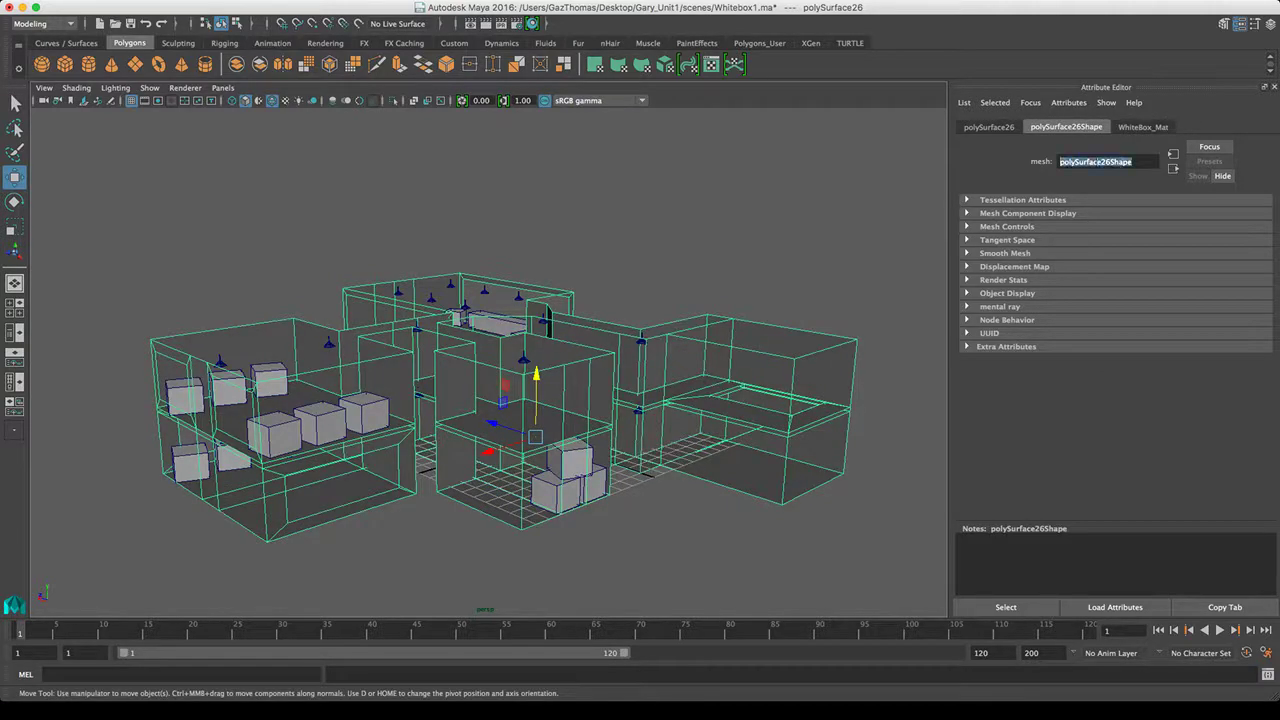
pyautogui.write('Whitebox')
pyautogui.press('Return')
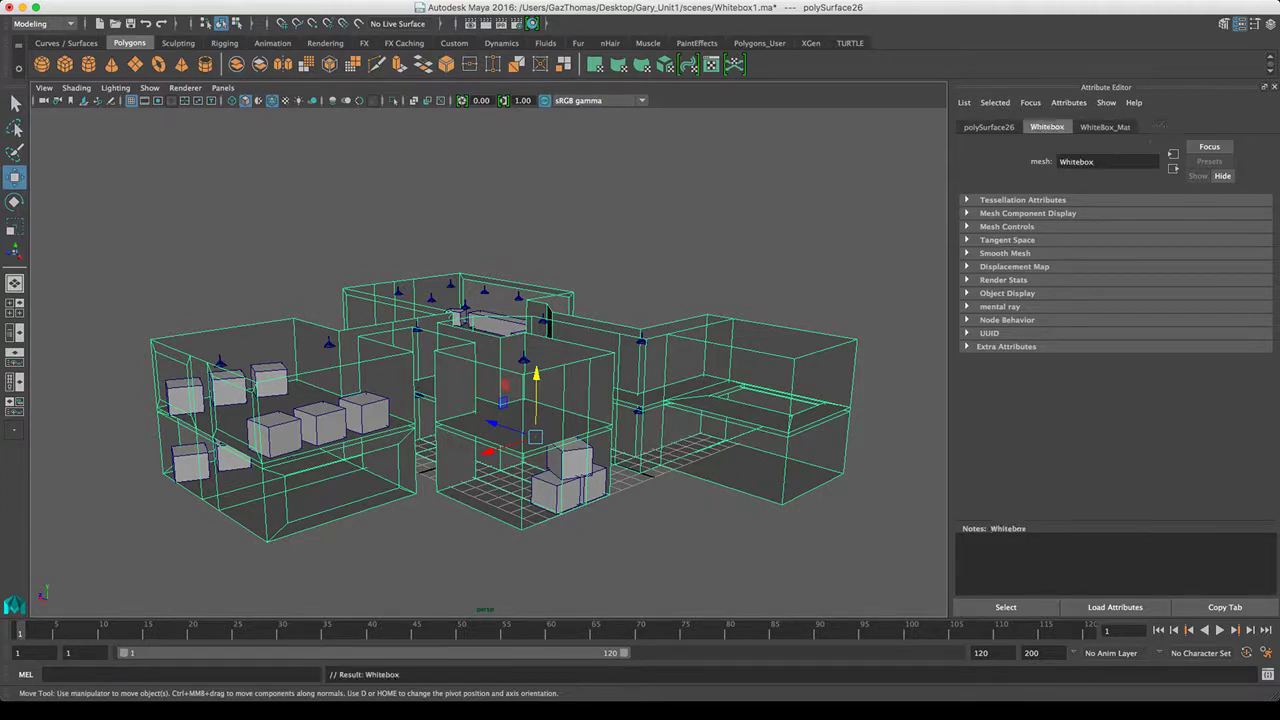
# Rename the mesh of the ceiling lights as Lights
pyautogui.click(524, 359)
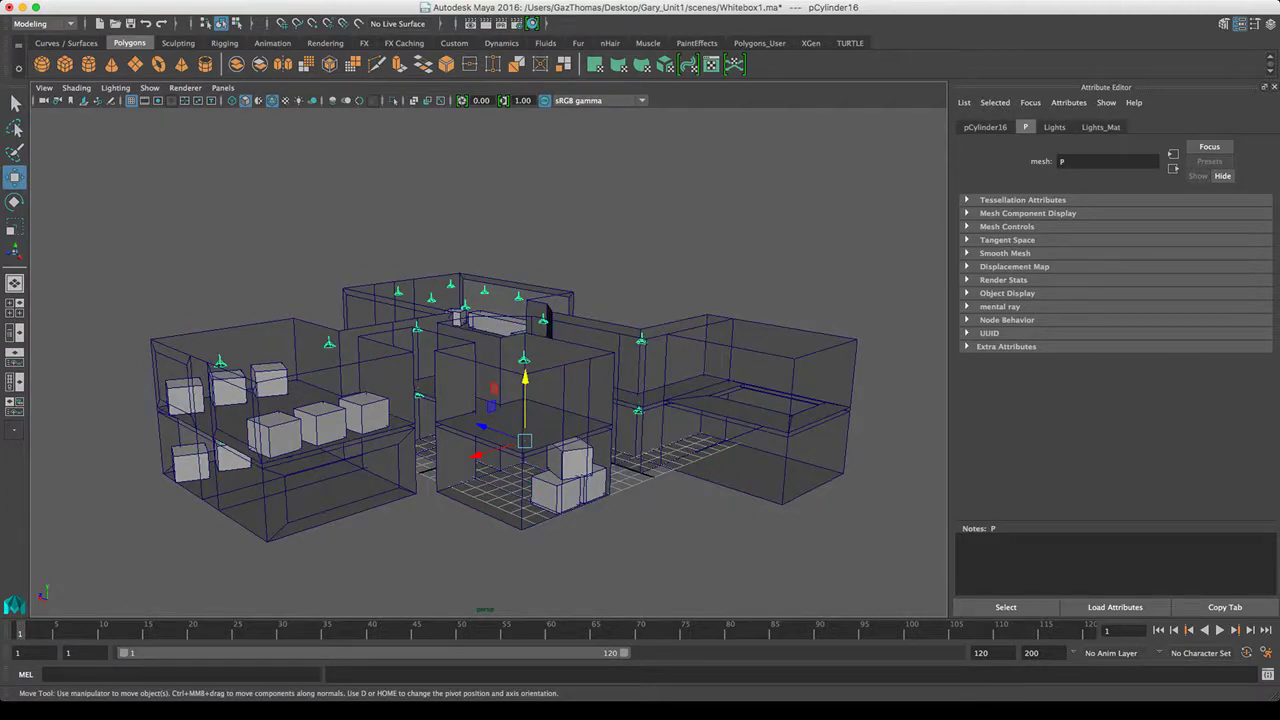
pyautogui.moveTo(1090, 162); pyautogui.dragTo(1058, 162)
pyautogui.write('Lights')
pyautogui.press('Return')
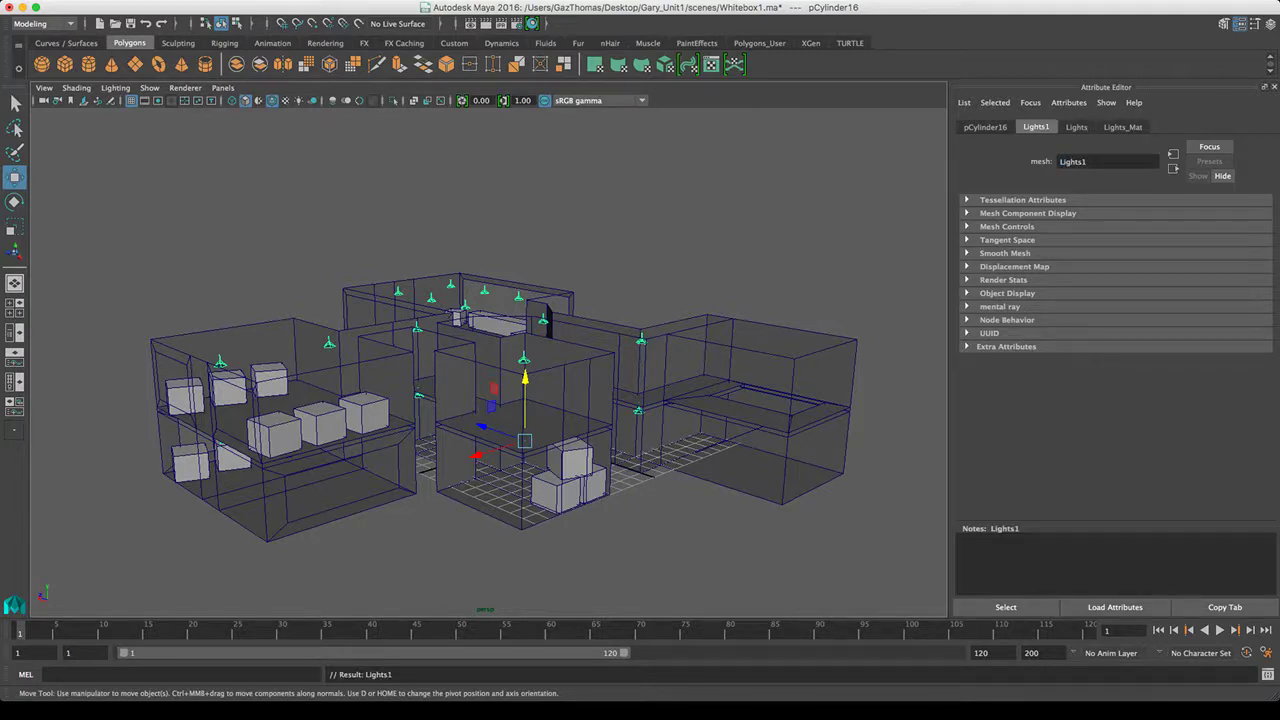
# Examine the shell, lights and placeholder boxes as separate selections and look at where their pivots sit
pyautogui.hotkey('alt', 'd')
pyautogui.click(614, 353)
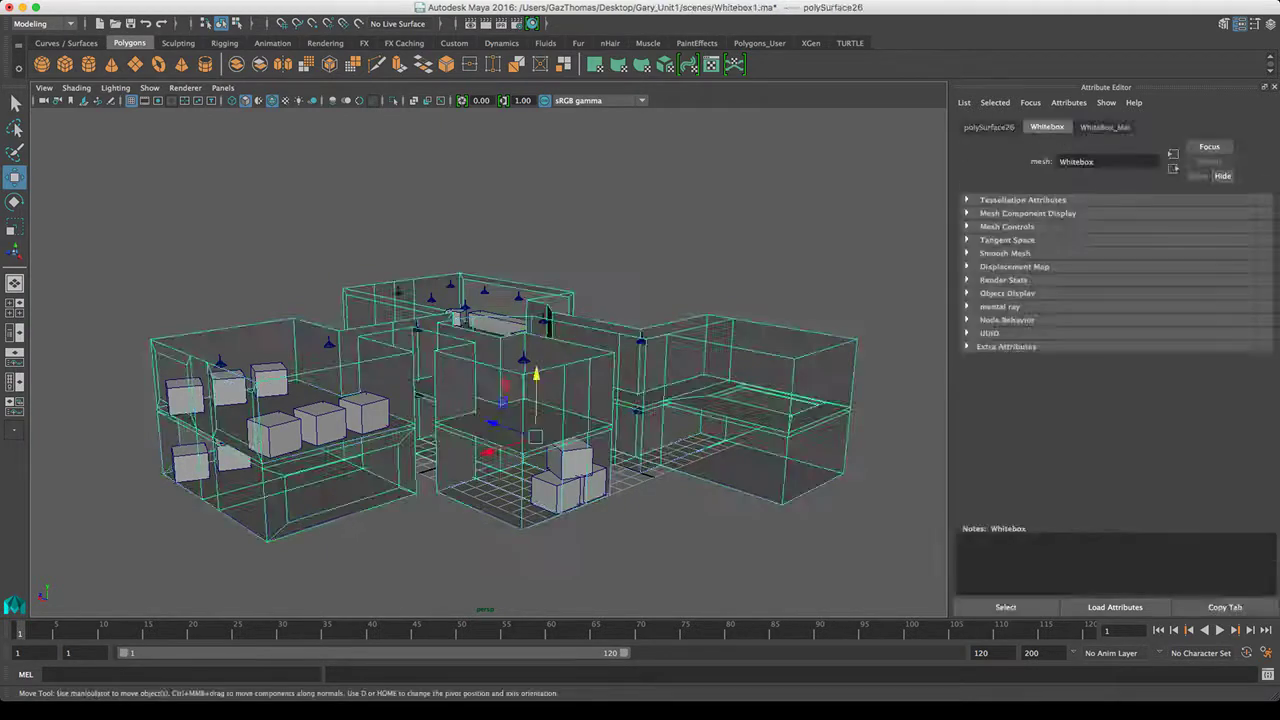
pyautogui.click(642, 340)
pyautogui.click(660, 230)
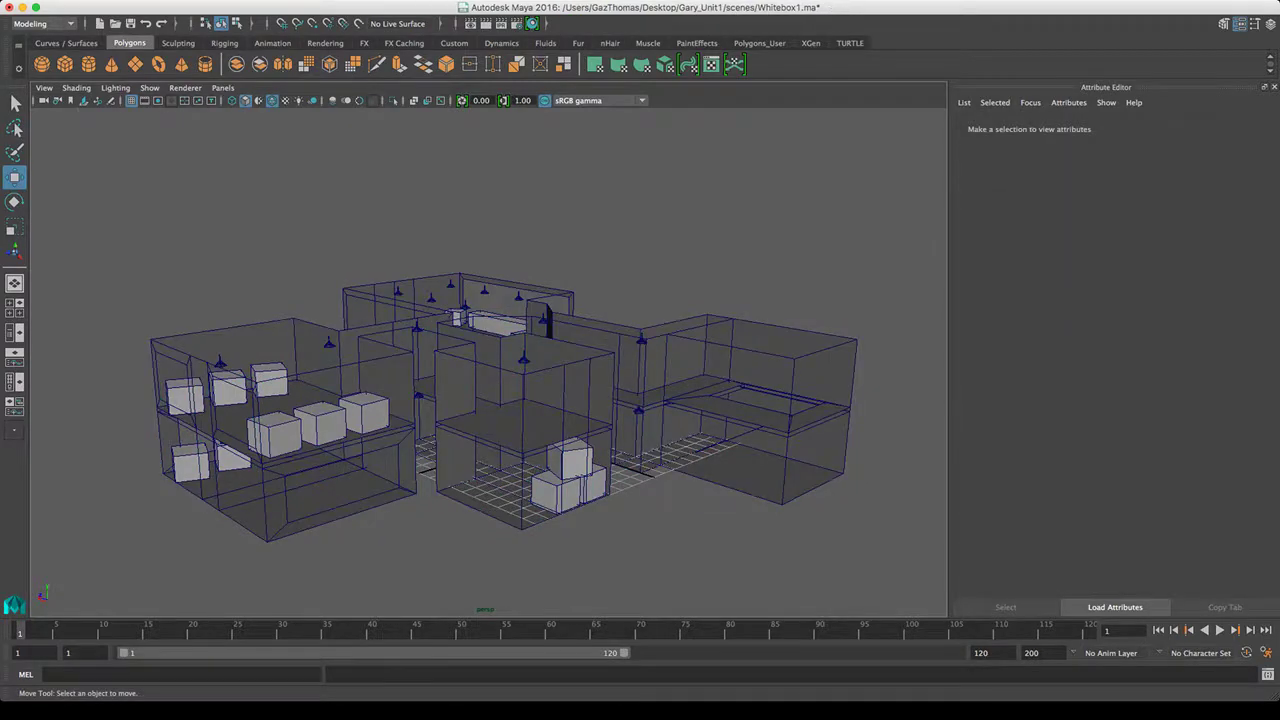
pyautogui.click(575, 462)
pyautogui.keyDown('alt'); pyautogui.moveTo(560, 440); pyautogui.dragTo(525, 440); pyautogui.keyUp('alt')
pyautogui.scroll(3, 490, 378)
pyautogui.hotkey('ctrl', 'z')
pyautogui.hotkey('ctrl', 'z')
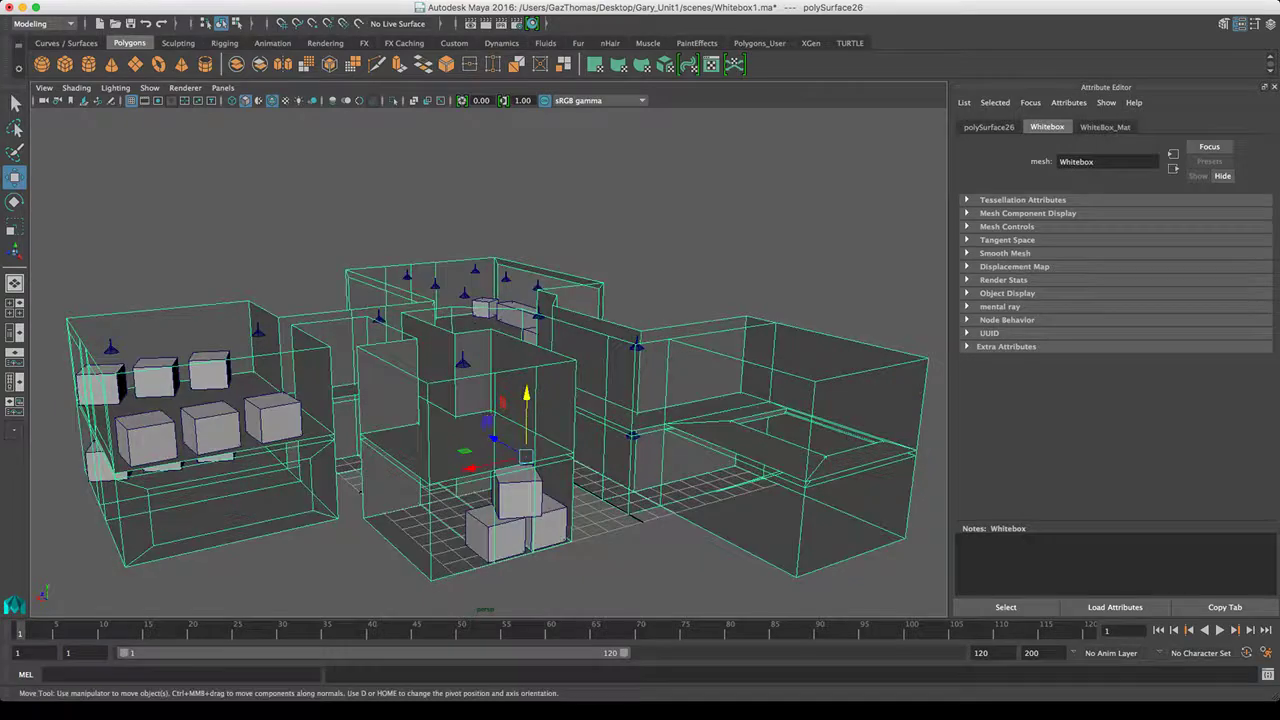
pyautogui.keyDown('alt'); pyautogui.moveTo(475, 324); pyautogui.dragTo(385, 332); pyautogui.keyUp('alt')
pyautogui.click(475, 353)
pyautogui.hotkey('ctrl', 'z')
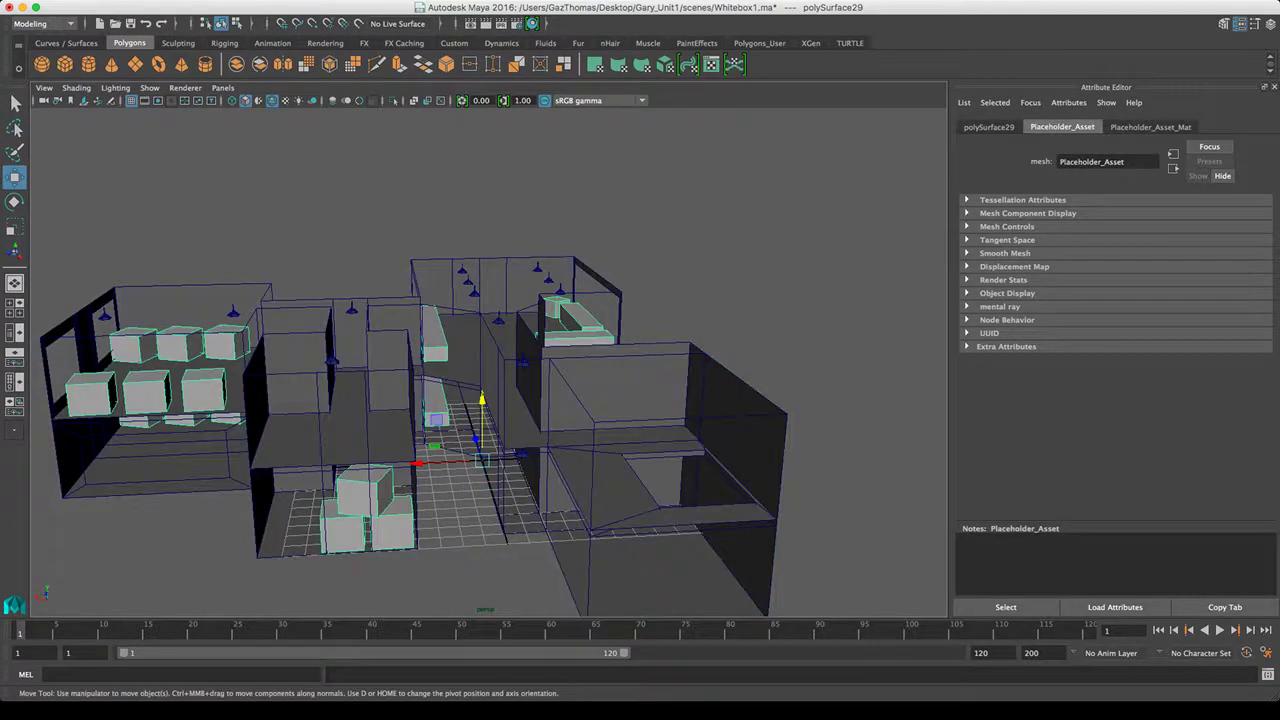
pyautogui.hotkey('ctrl', 'z')
pyautogui.hotkey('ctrl', 'z')
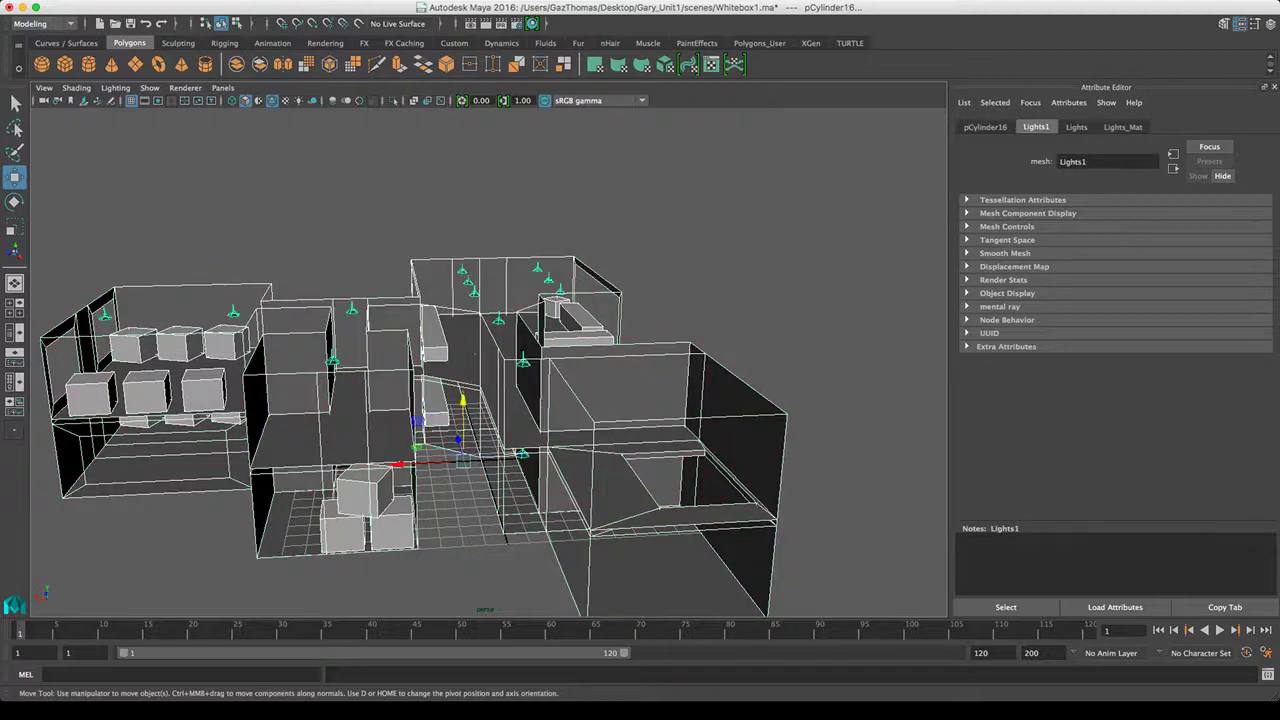
# Examine the pivot position of the selected meshes in the four-view layout, side view and perspective view
pyautogui.press('space')
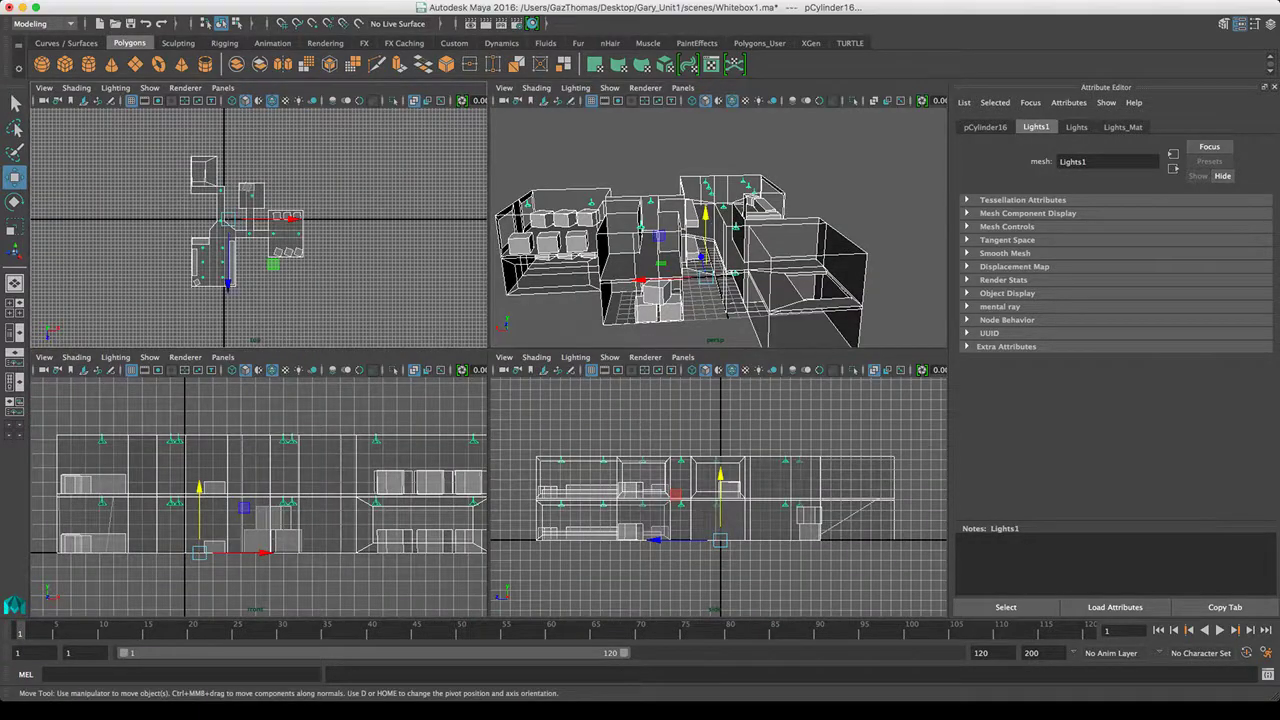
pyautogui.press('space')
pyautogui.press('space')
pyautogui.press('space')
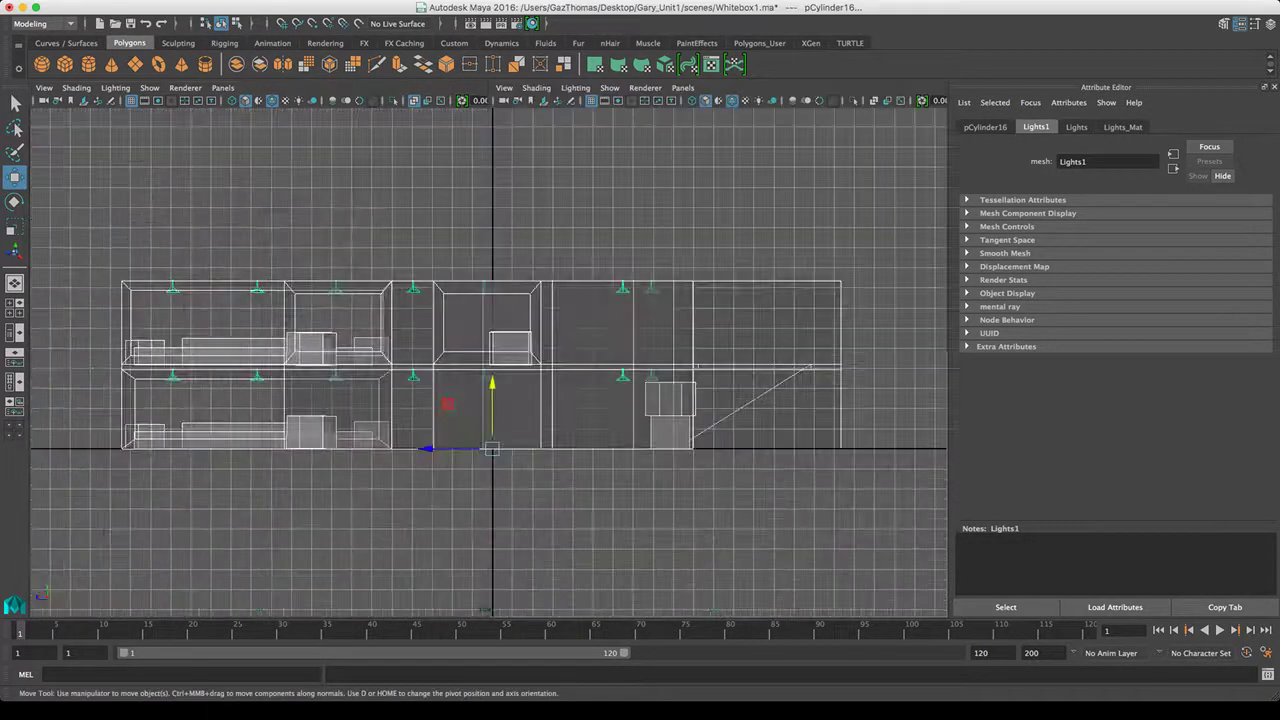
pyautogui.press('space')
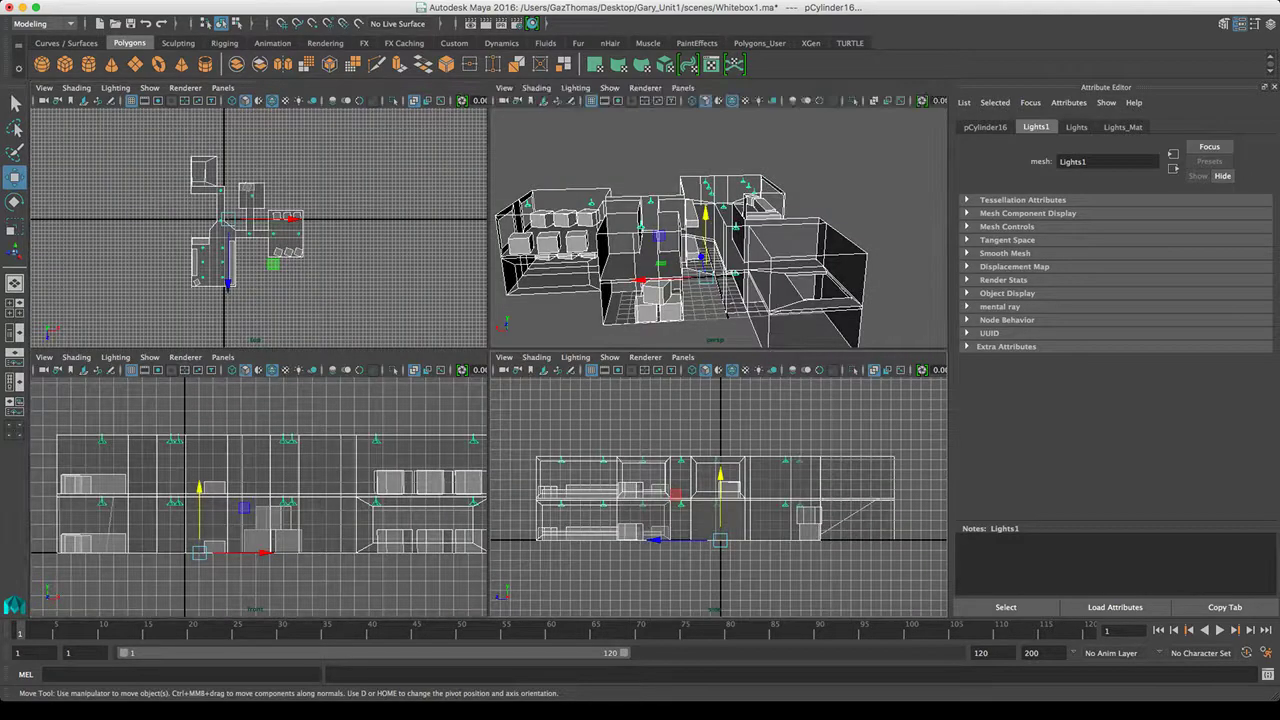
pyautogui.click(720, 145)
pyautogui.press('space')
pyautogui.keyDown('alt'); pyautogui.moveTo(640, 330); pyautogui.dragTo(725, 300); pyautogui.keyUp('alt')
# Center the pivot of the Whitebox building shell on its geometry
pyautogui.click(720, 330)
pyautogui.keyDown('alt'); pyautogui.moveTo(600, 380); pyautogui.dragTo(515, 350); pyautogui.keyUp('alt')
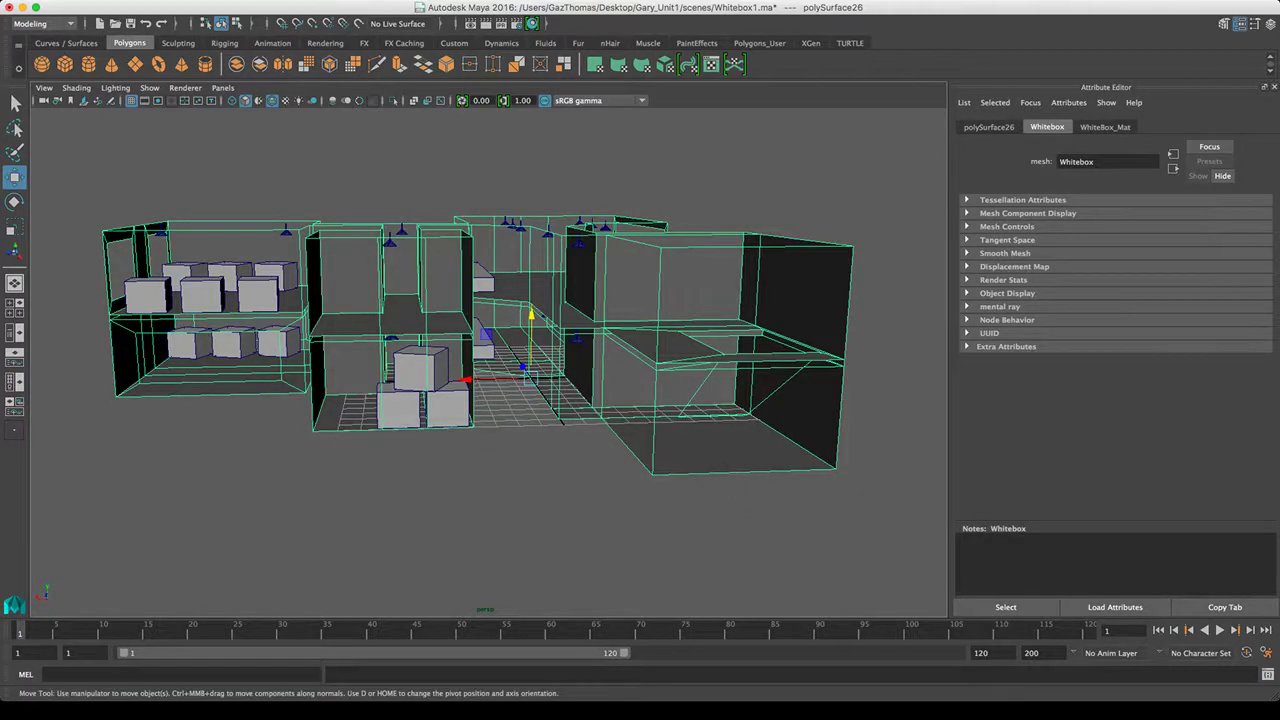
pyautogui.keyDown('alt'); pyautogui.moveTo(515, 350); pyautogui.dragTo(592, 375); pyautogui.keyUp('alt')
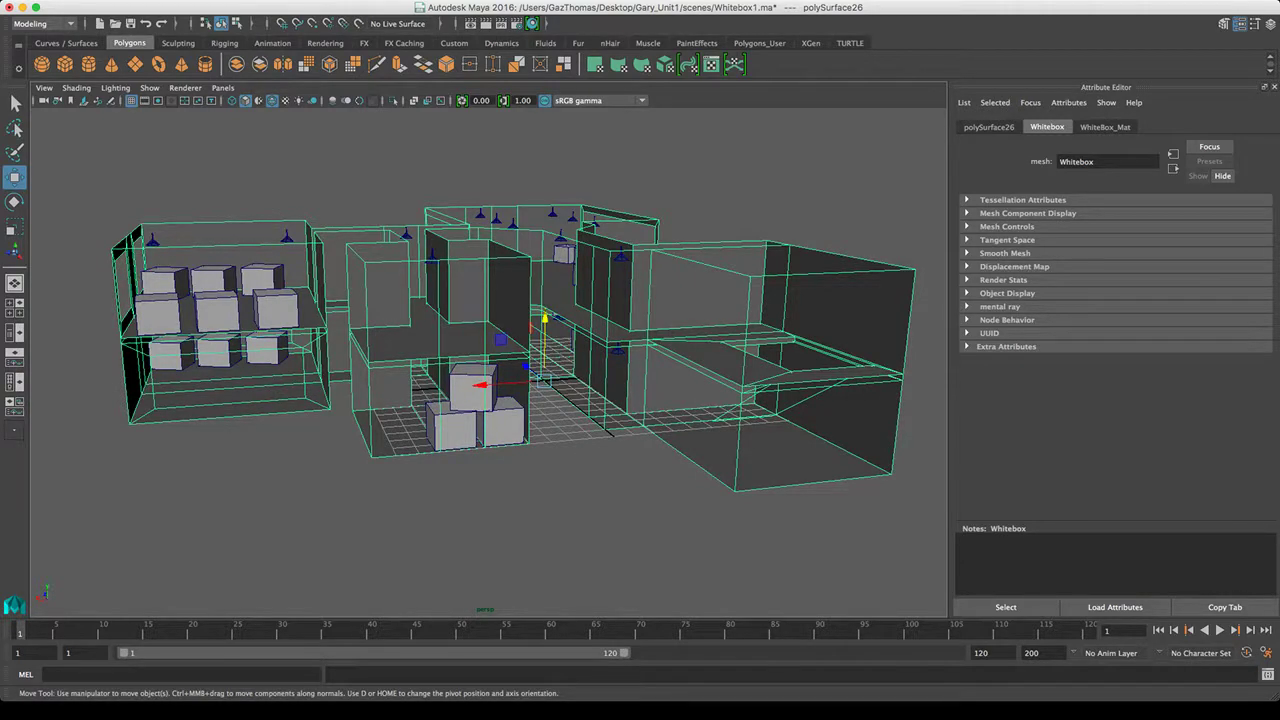
pyautogui.moveTo(655, 425)
pyautogui.keyDown('alt'); pyautogui.mouseDown()
pyautogui.moveTo(625, 397)
pyautogui.moveTo(655, 440)
pyautogui.mouseUp(); pyautogui.keyUp('alt')
pyautogui.press('d')
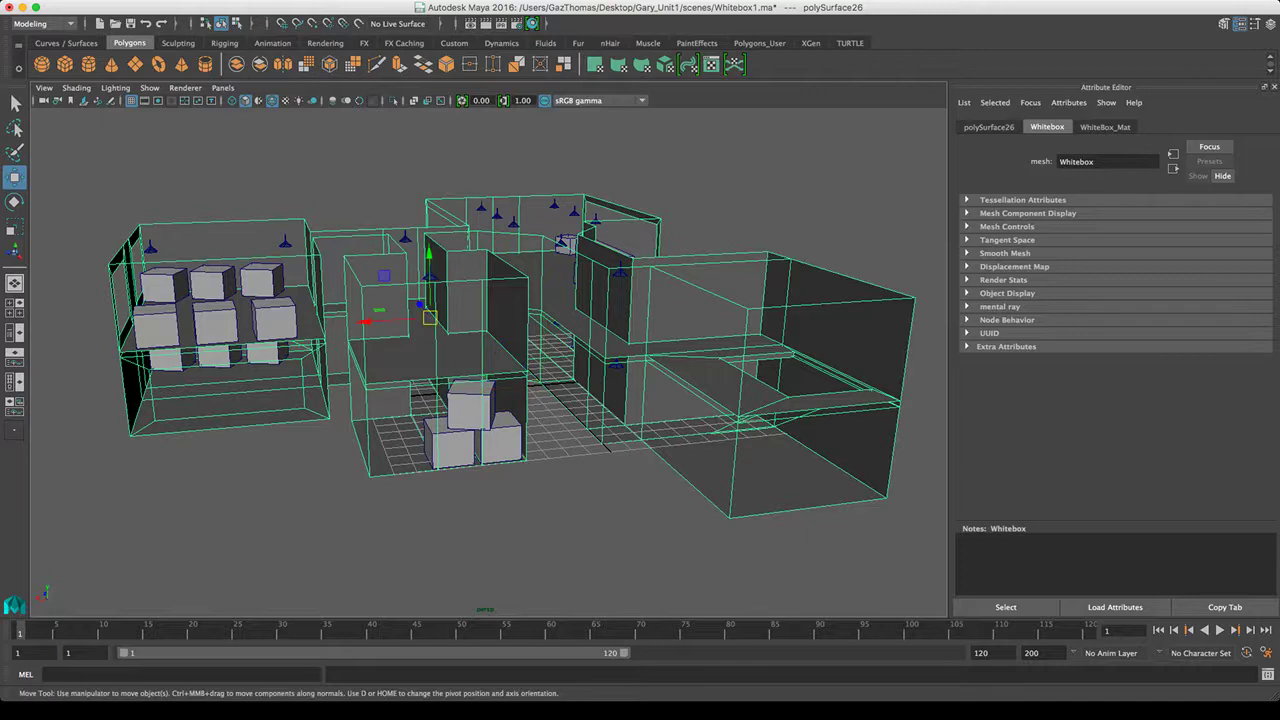
pyautogui.click(600, 545)
pyautogui.keyDown('alt'); pyautogui.moveTo(600, 545); pyautogui.dragTo(585, 492); pyautogui.keyUp('alt')
pyautogui.click(620, 330)
pyautogui.keyDown('alt'); pyautogui.moveTo(620, 330); pyautogui.dragTo(623, 315); pyautogui.keyUp('alt')
# Move the building shell's pivot straight down to the ground line in the side view
pyautogui.press('space')
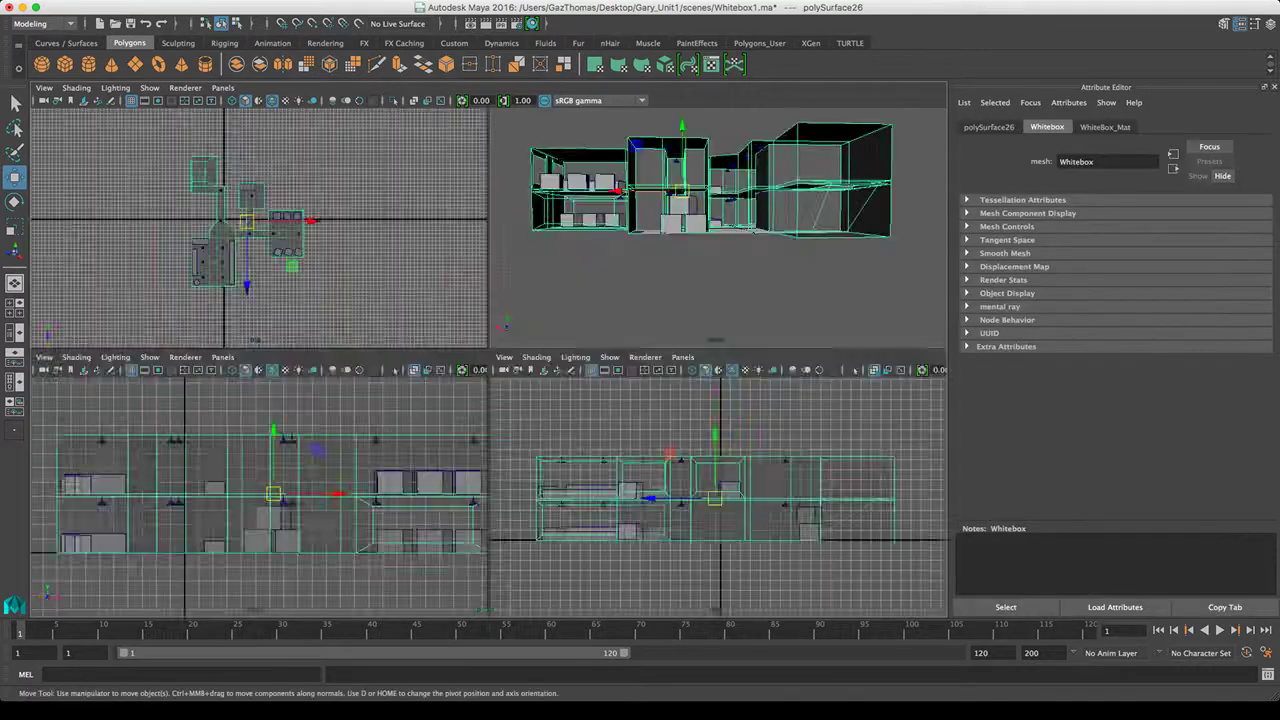
pyautogui.press('space')
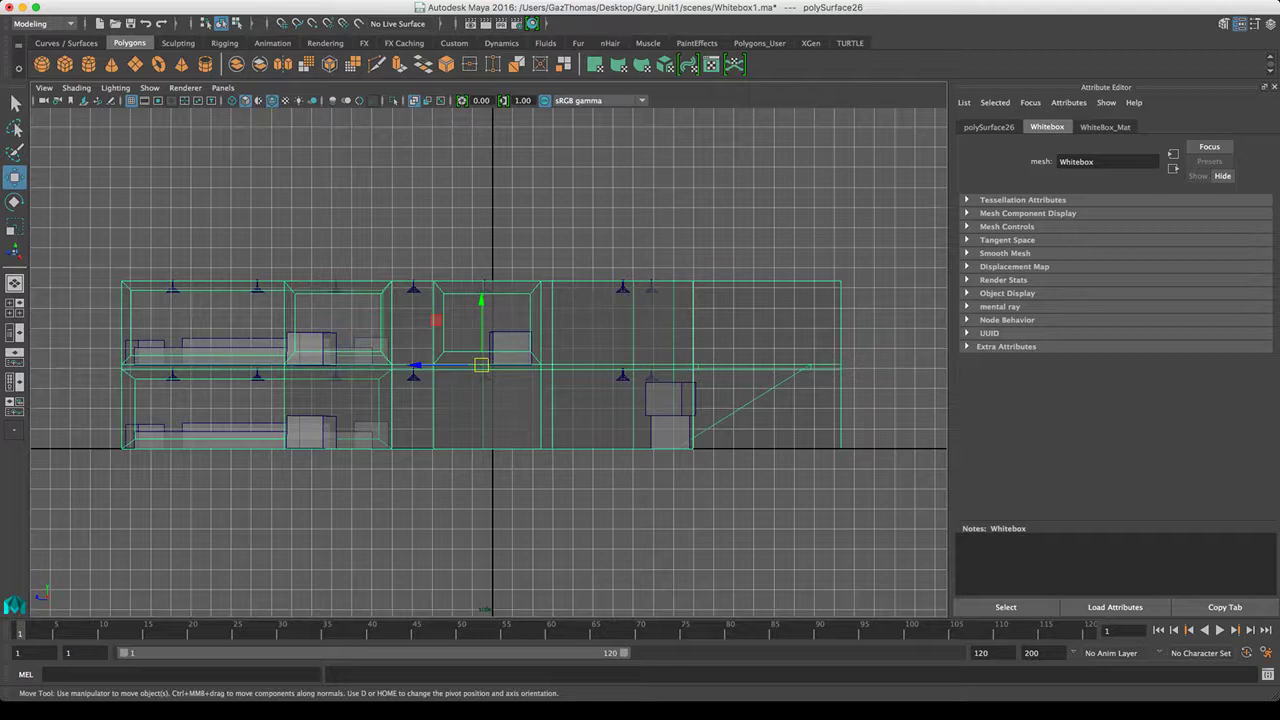
pyautogui.press('d')
pyautogui.moveTo(481, 300); pyautogui.dragTo(481, 349)
pyautogui.moveTo(484, 412); pyautogui.dragTo(483, 449)
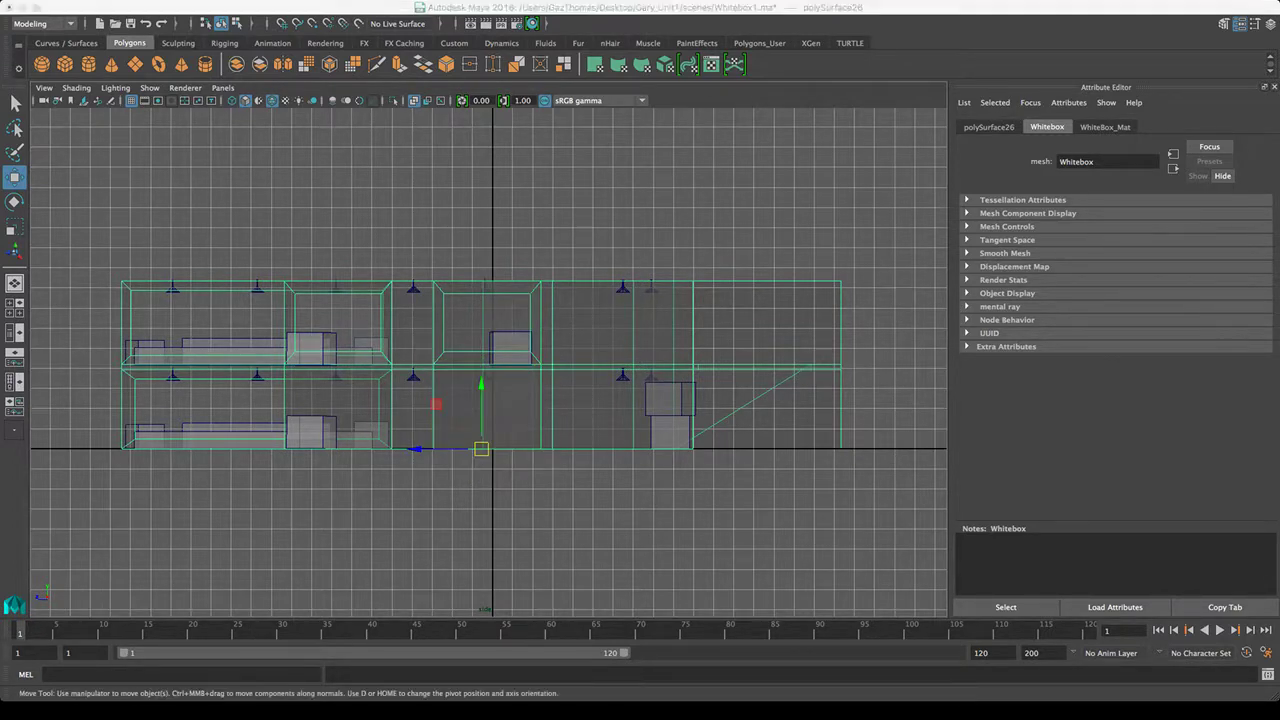
pyautogui.press('space')
pyautogui.press('space')
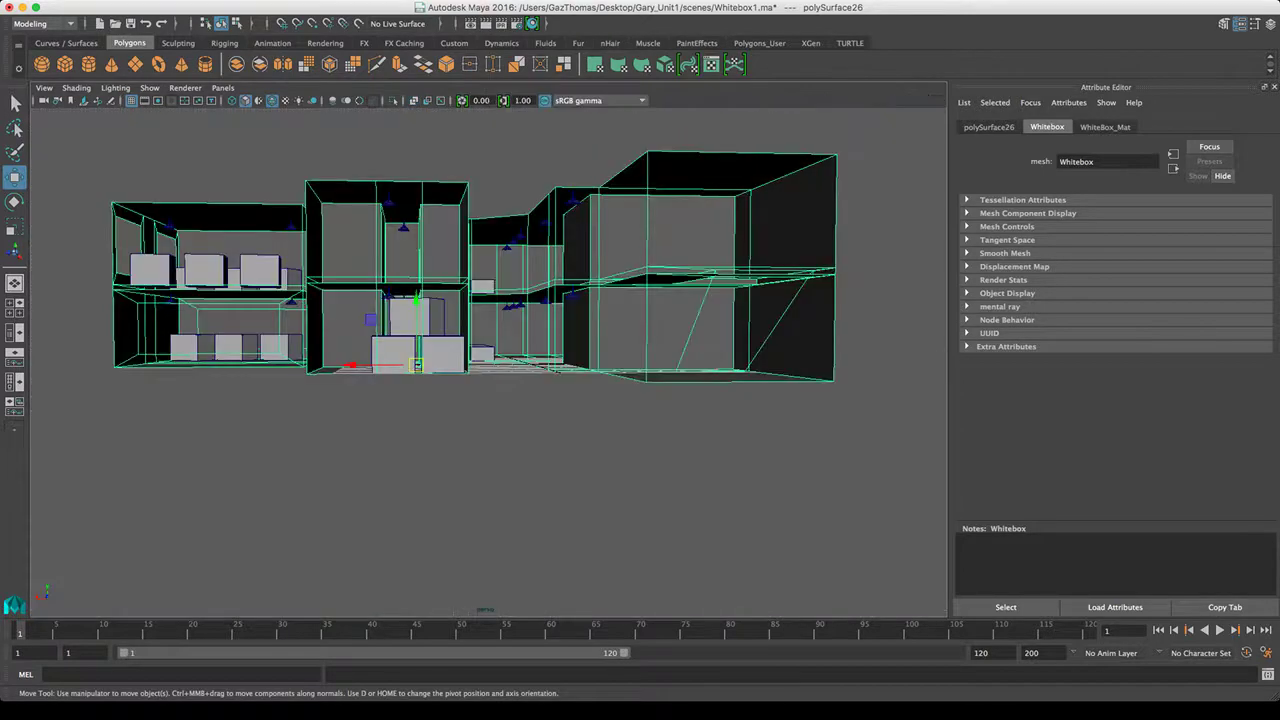
# Examine the building shell's pivot at floor level in the perspective view
pyautogui.scroll(10, 489, 362)
pyautogui.press('d')
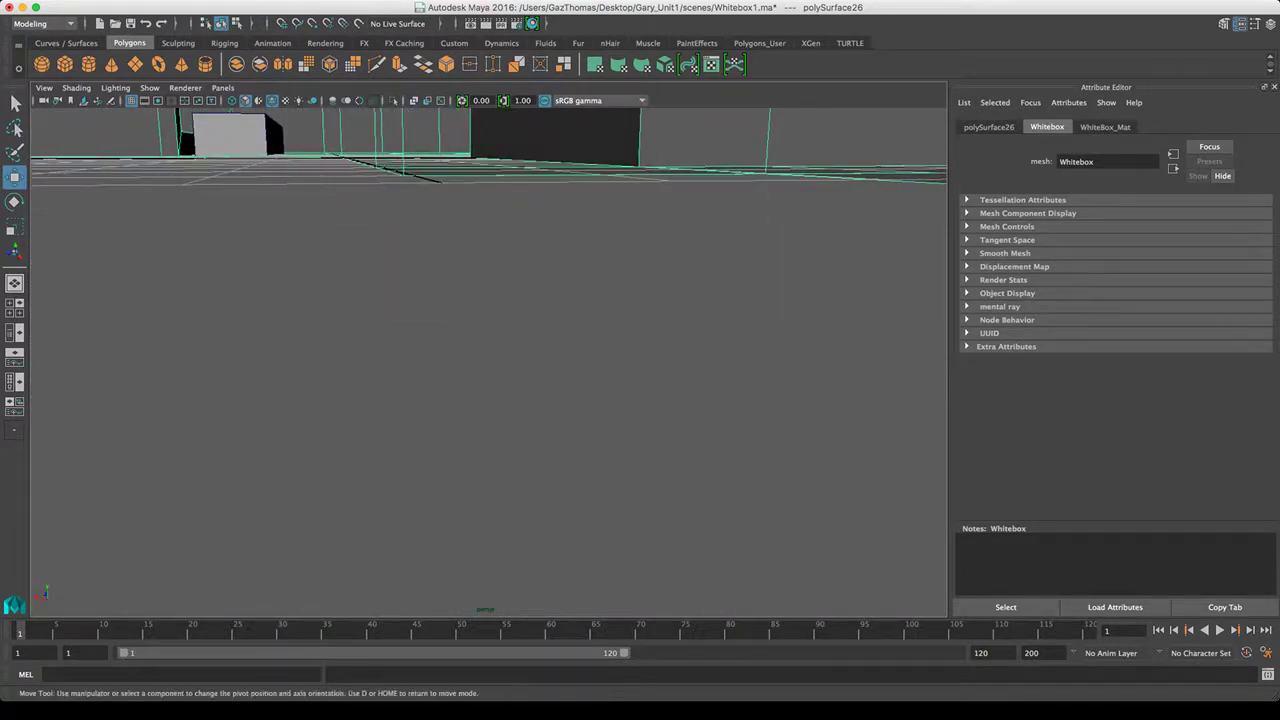
pyautogui.press('f')
pyautogui.keyDown('alt'); pyautogui.moveTo(450, 362); pyautogui.dragTo(540, 366); pyautogui.keyUp('alt')
pyautogui.scroll(2, 540, 366)
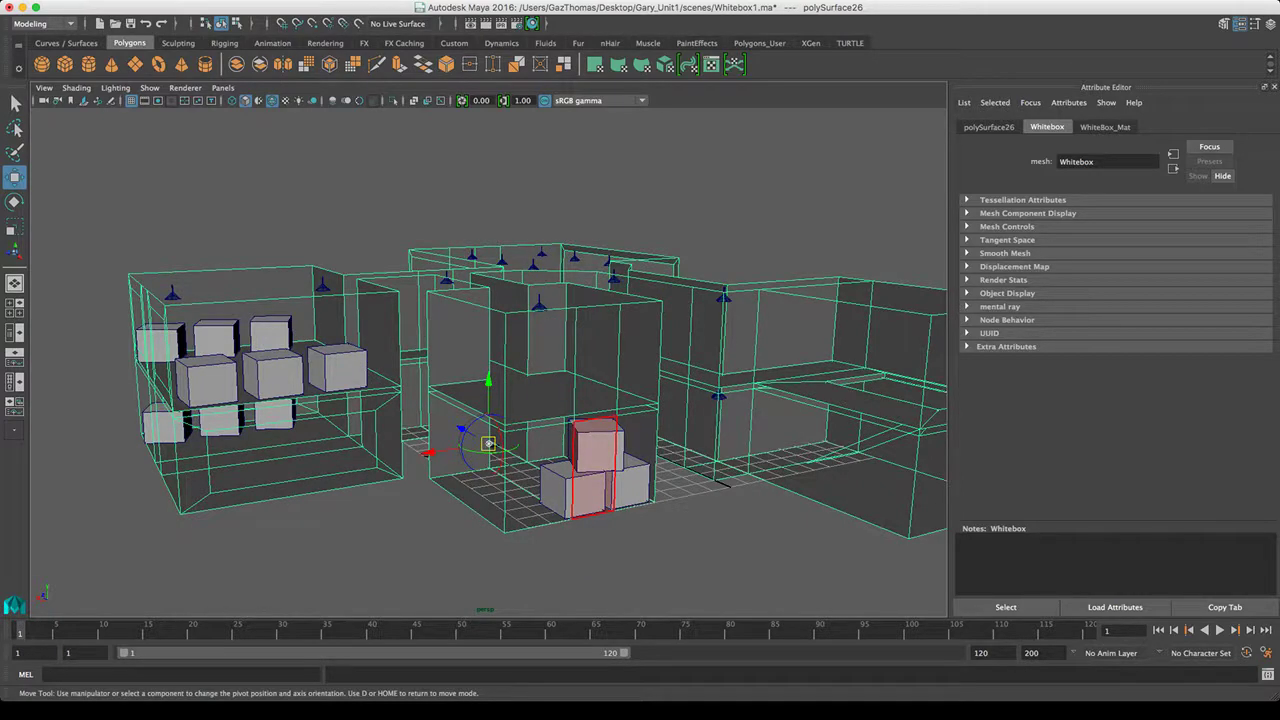
pyautogui.click(596, 572)
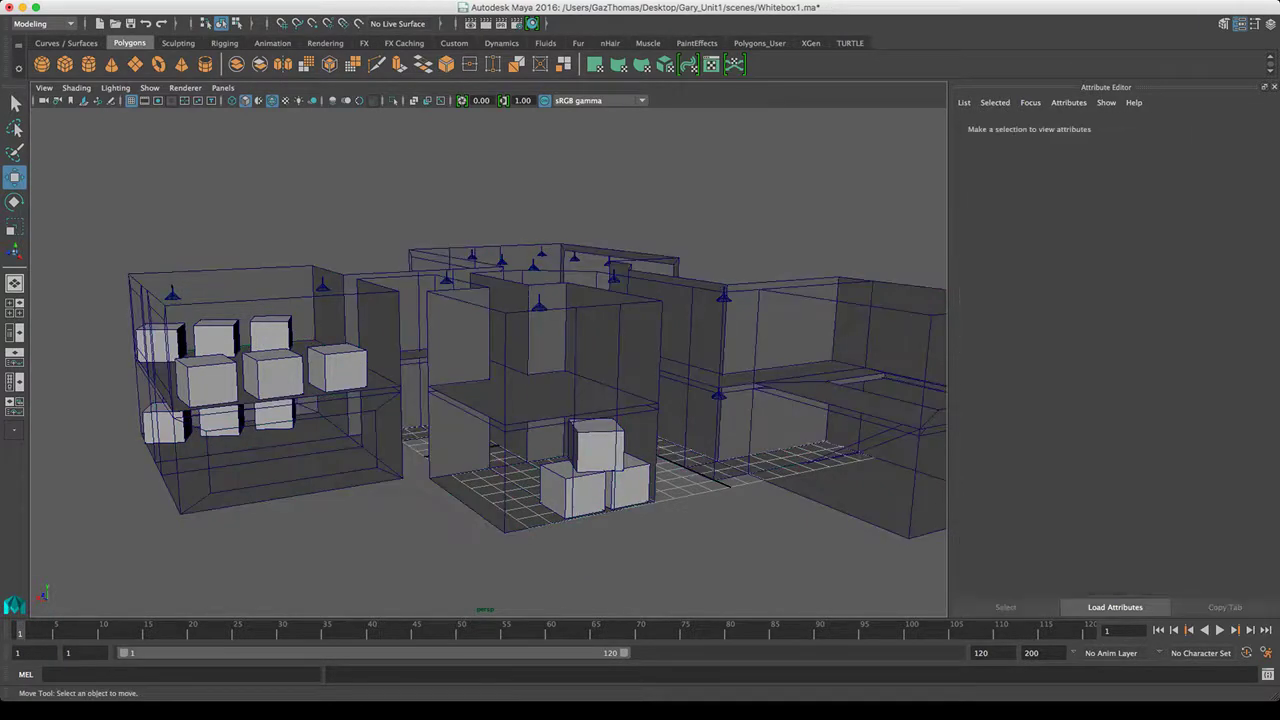
pyautogui.click(568, 392)
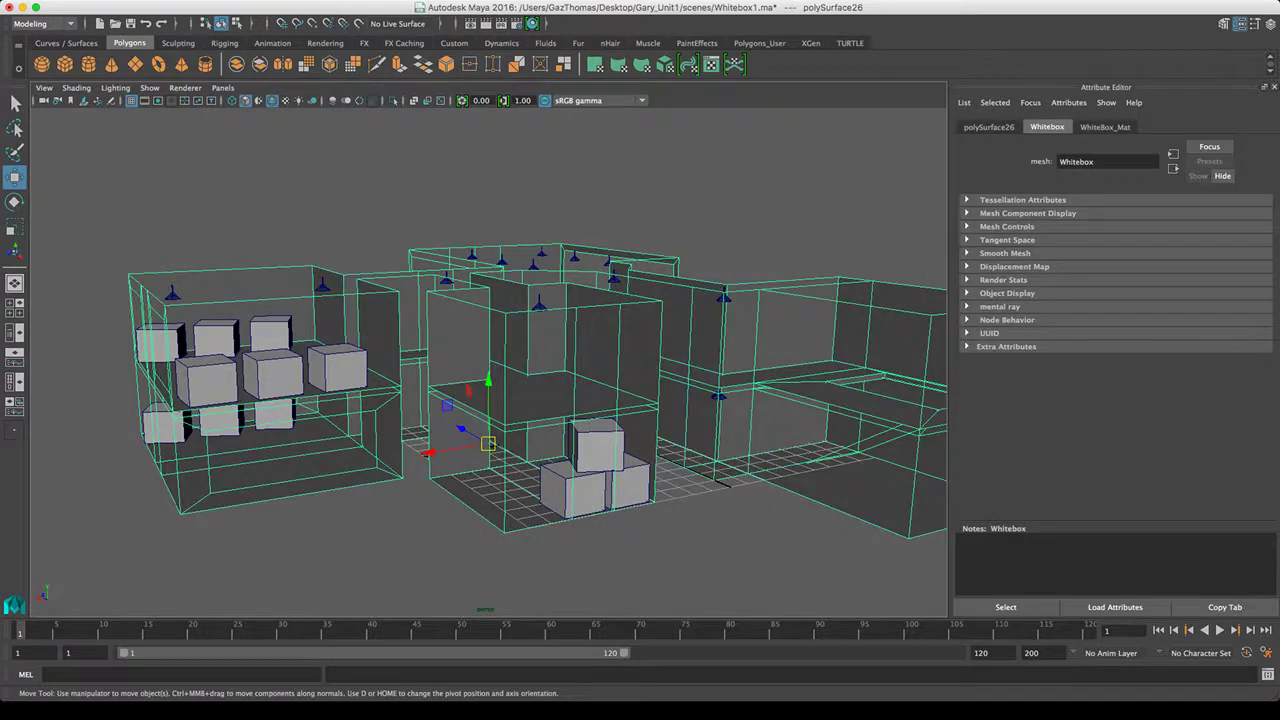
# Select the building shell, placeholder boxes and lights together and move their pivots straight down to the ground line in the side view
pyautogui.click(599, 449)
pyautogui.keyDown('alt'); pyautogui.moveTo(599, 449); pyautogui.dragTo(541, 440); pyautogui.keyUp('alt')
pyautogui.keyDown('shift'); pyautogui.click(488, 308); pyautogui.keyUp('shift')
pyautogui.keyDown('shift'); pyautogui.click(566, 362); pyautogui.keyUp('shift')
pyautogui.keyDown('alt'); pyautogui.moveTo(566, 362); pyautogui.dragTo(526, 330); pyautogui.keyUp('alt')
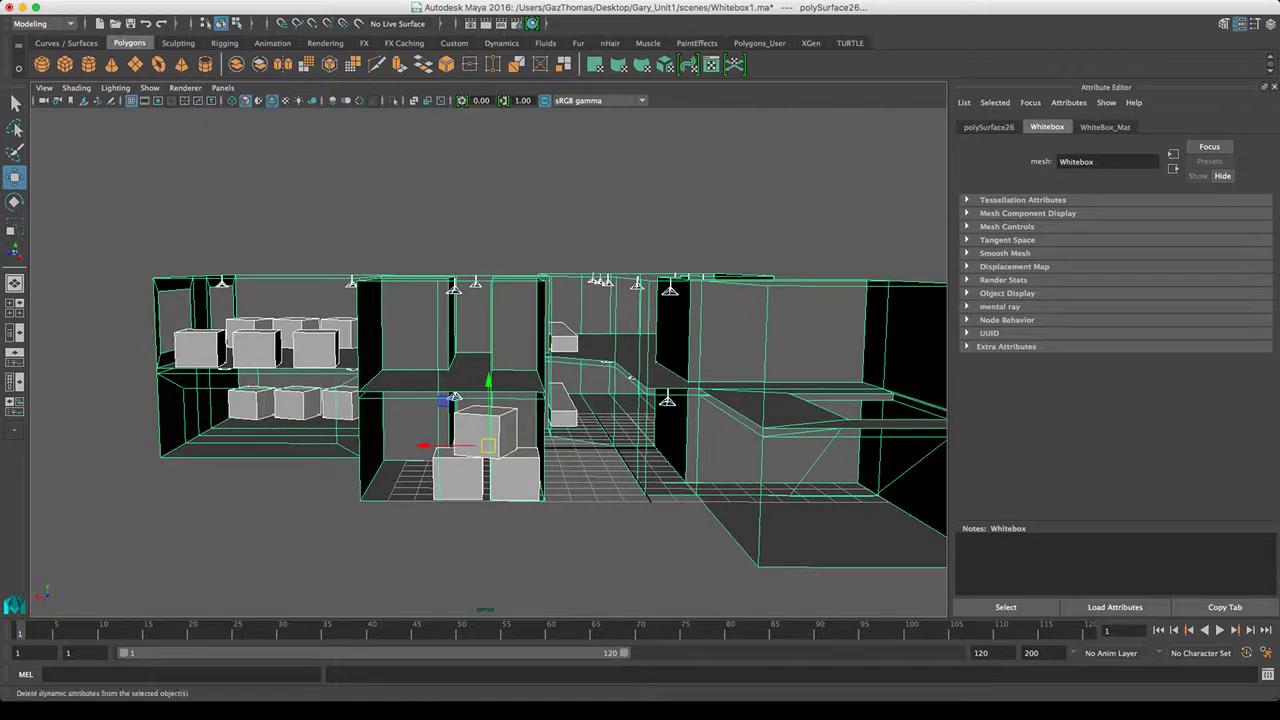
pyautogui.press('space')
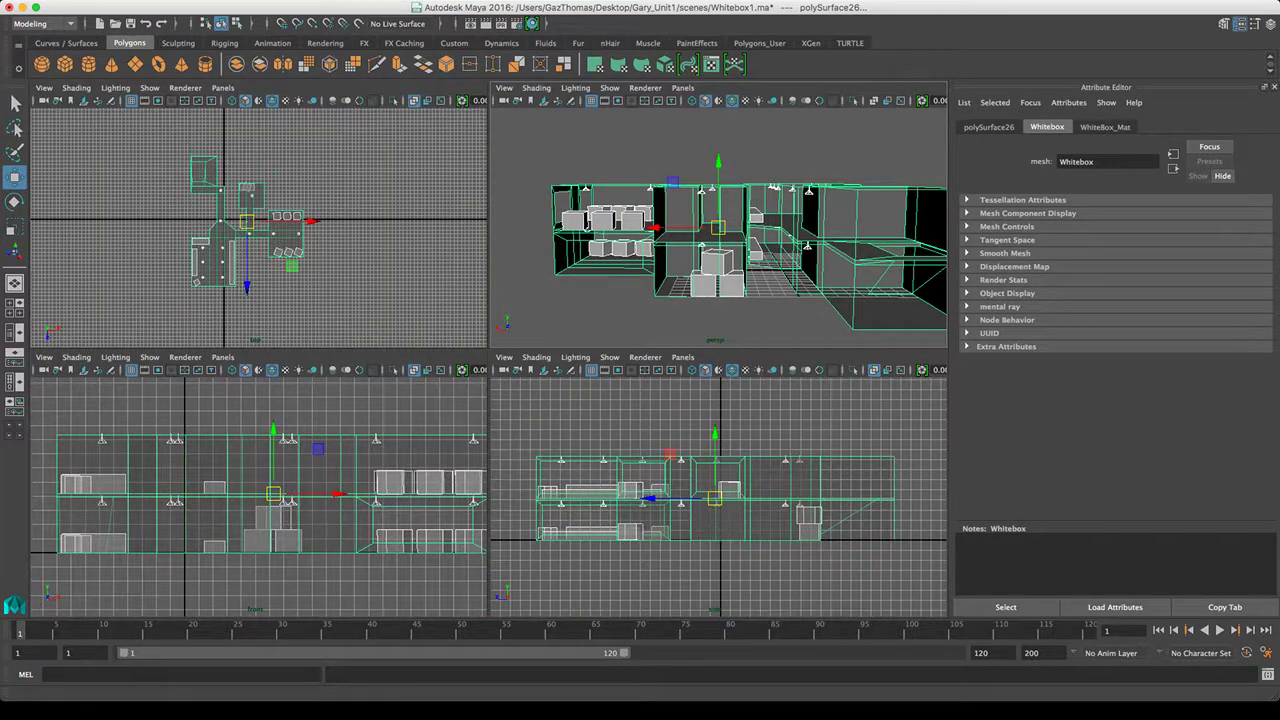
pyautogui.press('d')
pyautogui.moveTo(715, 434); pyautogui.dragTo(715, 476)
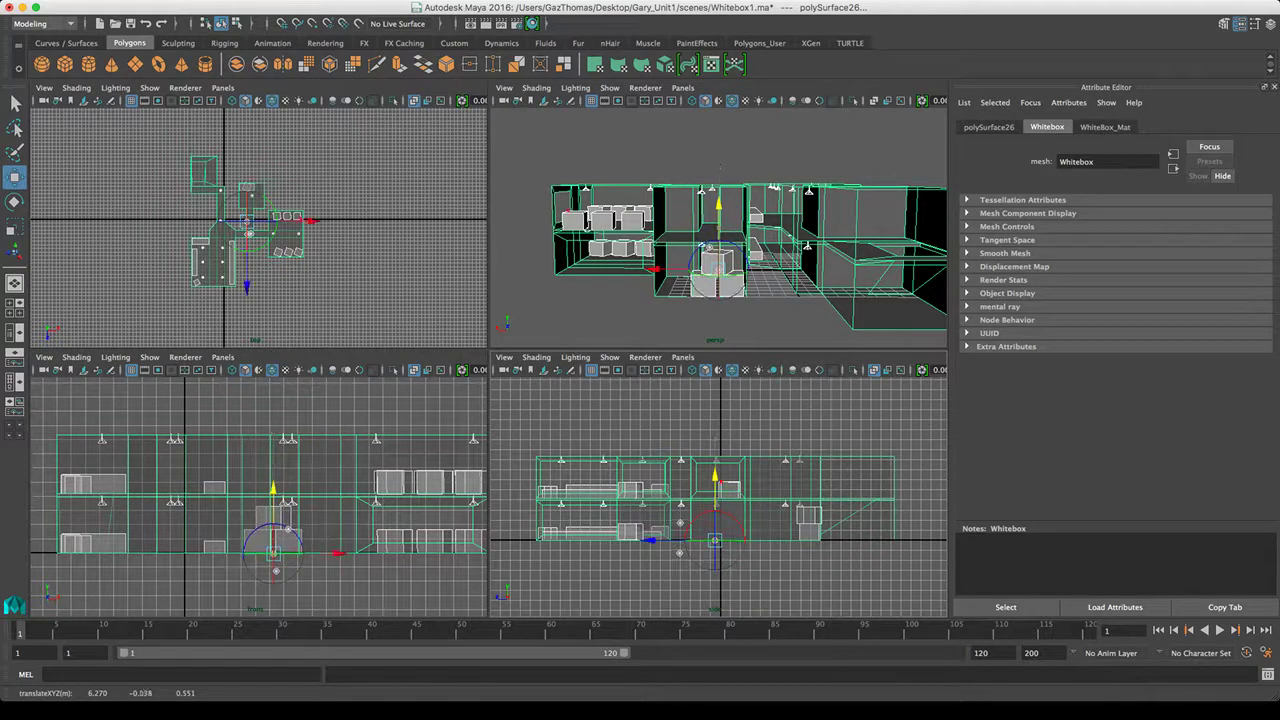
pyautogui.press('space')
pyautogui.press('space')
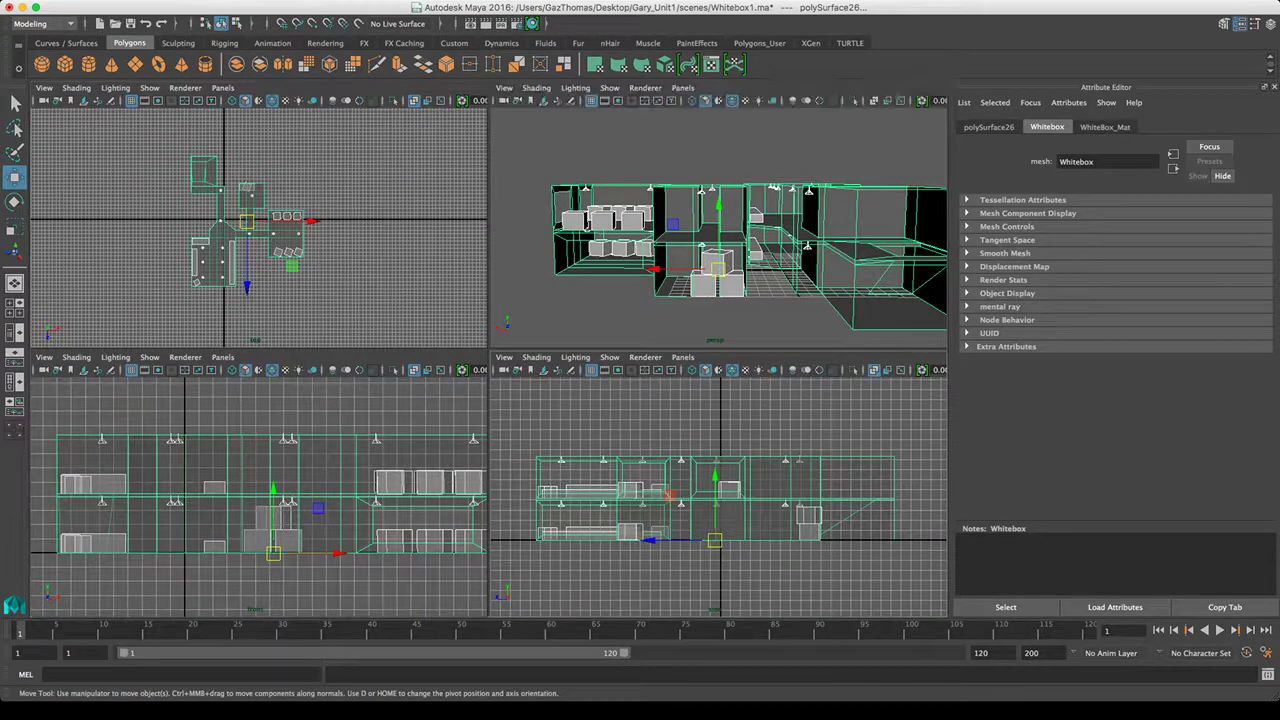
pyautogui.press('space')
# Examine the ground-level pivot of the placeholder boxes and the full set of level meshes in the perspective view
pyautogui.keyDown('alt'); pyautogui.moveTo(612, 455); pyautogui.dragTo(690, 508); pyautogui.keyUp('alt')
pyautogui.click(672, 535)
pyautogui.scroll(-2, 600, 500)
pyautogui.keyDown('alt'); pyautogui.moveTo(590, 500); pyautogui.dragTo(610, 510, button='middle'); pyautogui.keyUp('alt')
pyautogui.scroll(3, 610, 510)
pyautogui.keyDown('alt'); pyautogui.moveTo(610, 510); pyautogui.dragTo(578, 490); pyautogui.keyUp('alt')
pyautogui.moveTo(192, 224); pyautogui.dragTo(760, 500)
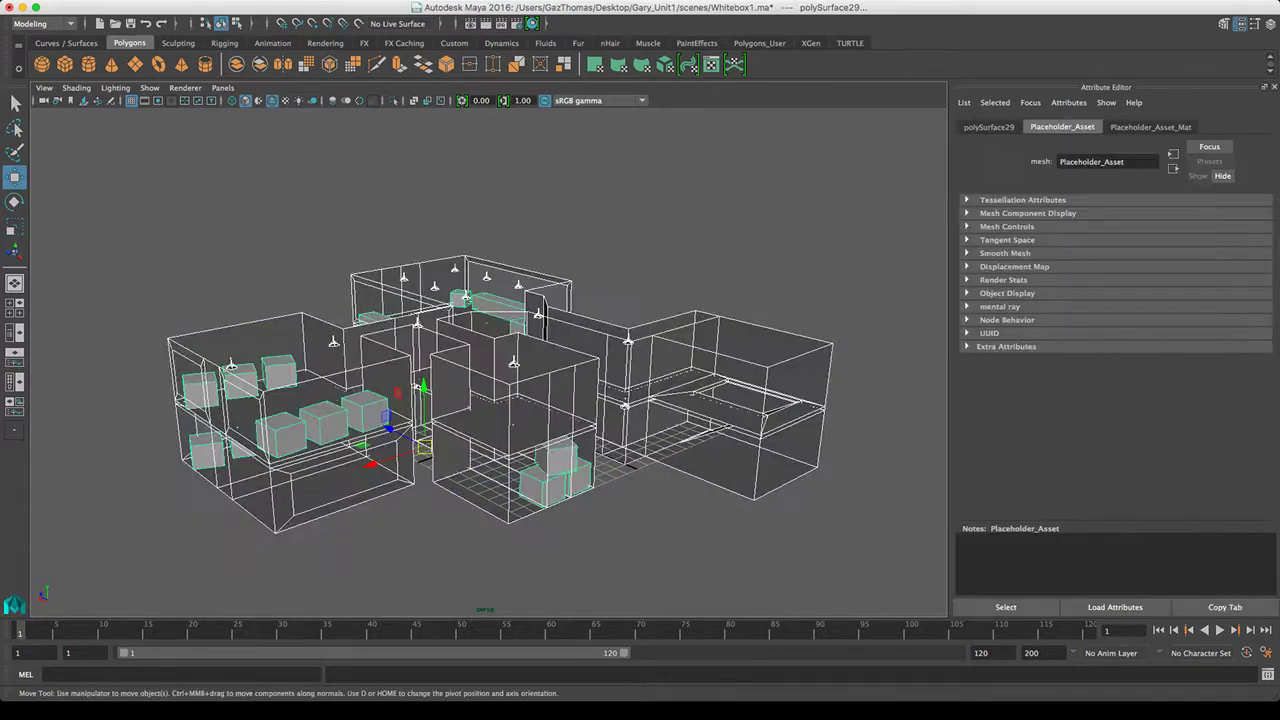
# Display the Channel Box and check the building shell's translate, rotate and scale values
pyautogui.click(1270, 23)
pyautogui.click(1000, 540)
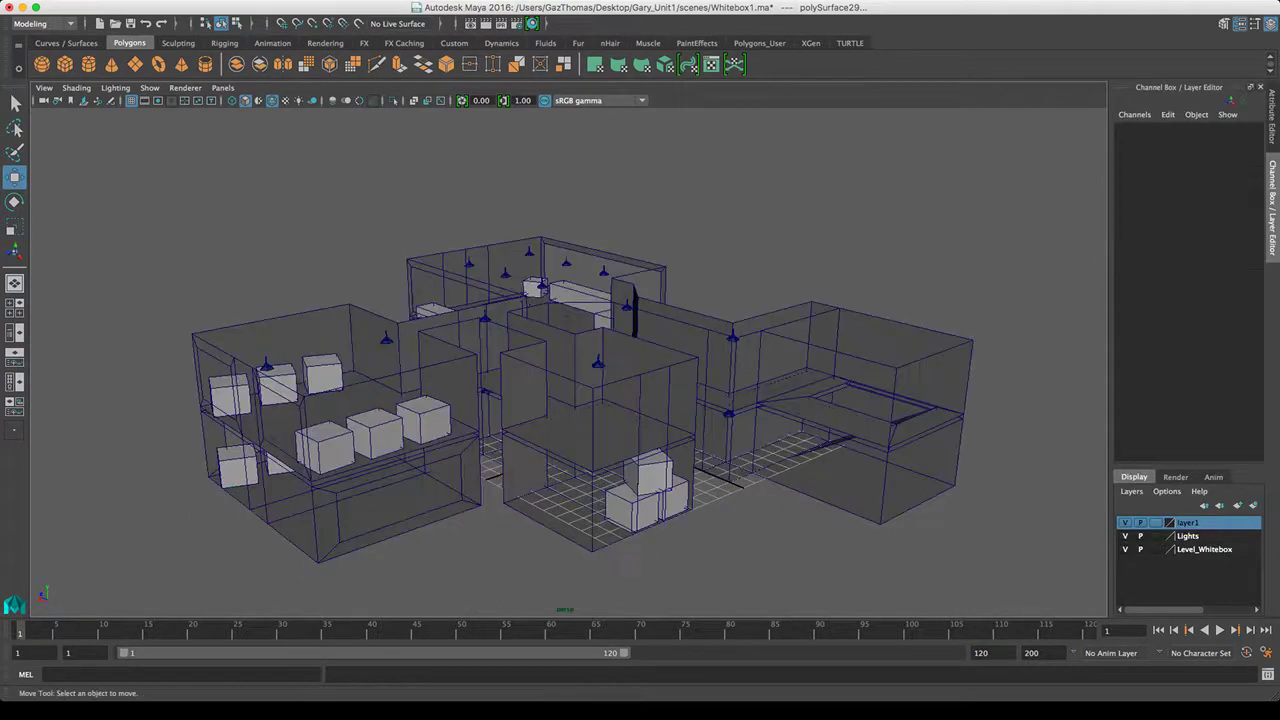
pyautogui.click(593, 471)
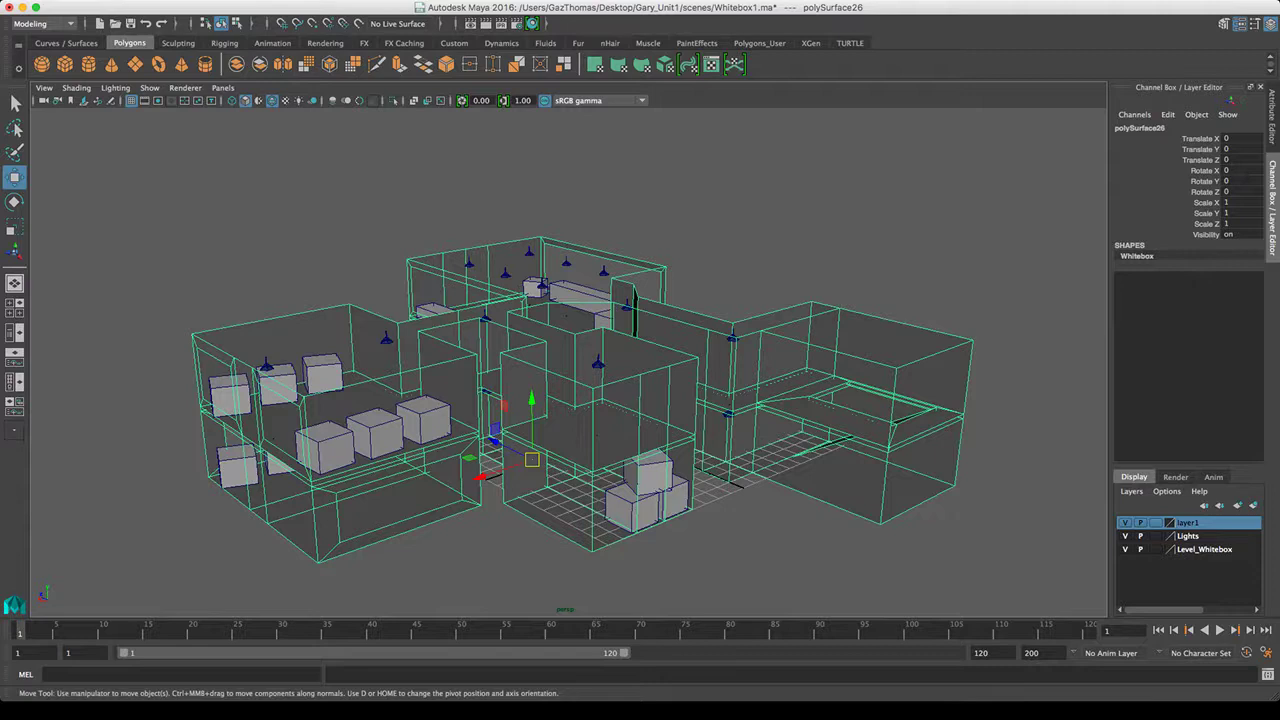
# Try rotating all the level meshes about the Y axis to -93.529 degrees and undo the rotations
pyautogui.moveTo(160, 216); pyautogui.dragTo(974, 570)
pyautogui.press('e')
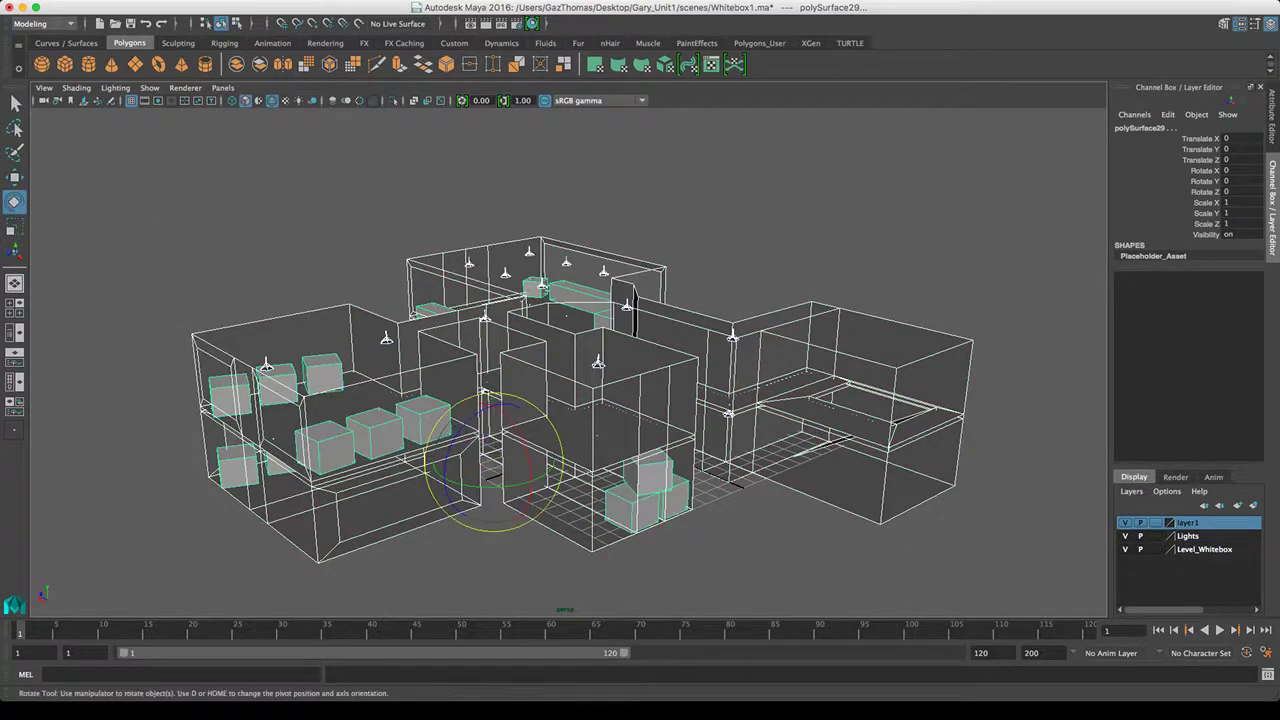
pyautogui.moveTo(504, 487); pyautogui.dragTo(468, 485)
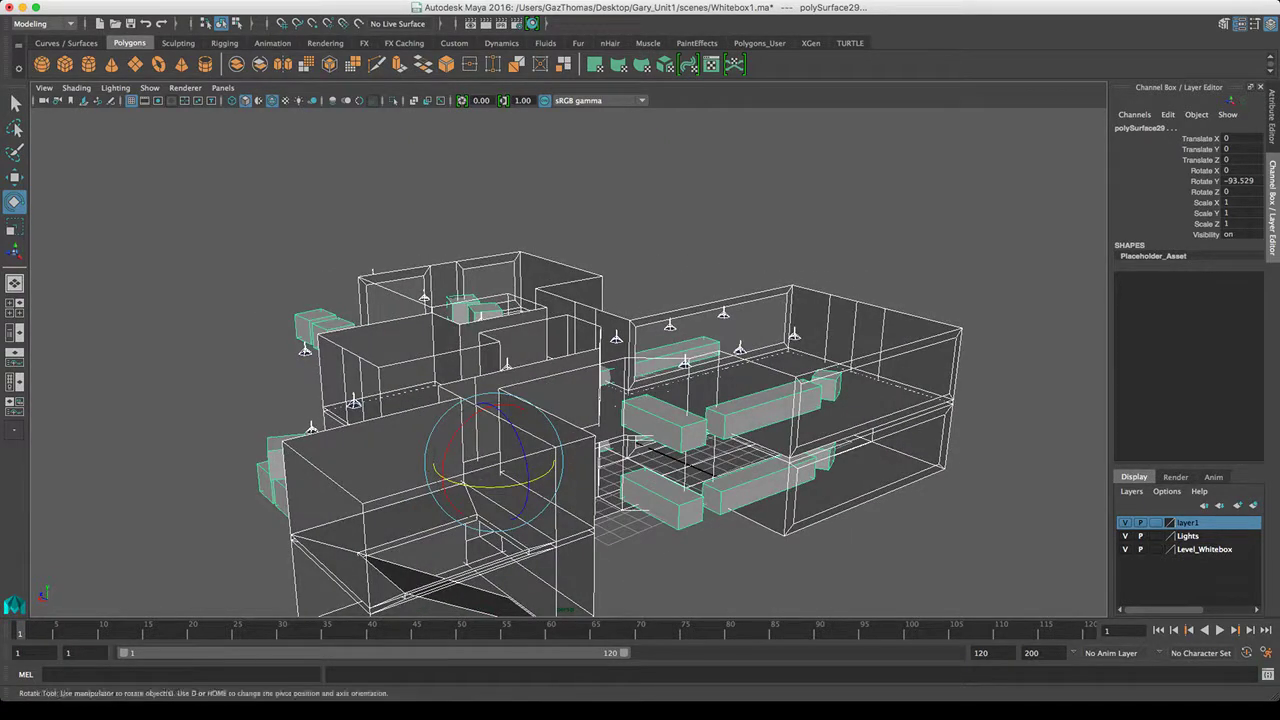
pyautogui.press('z')
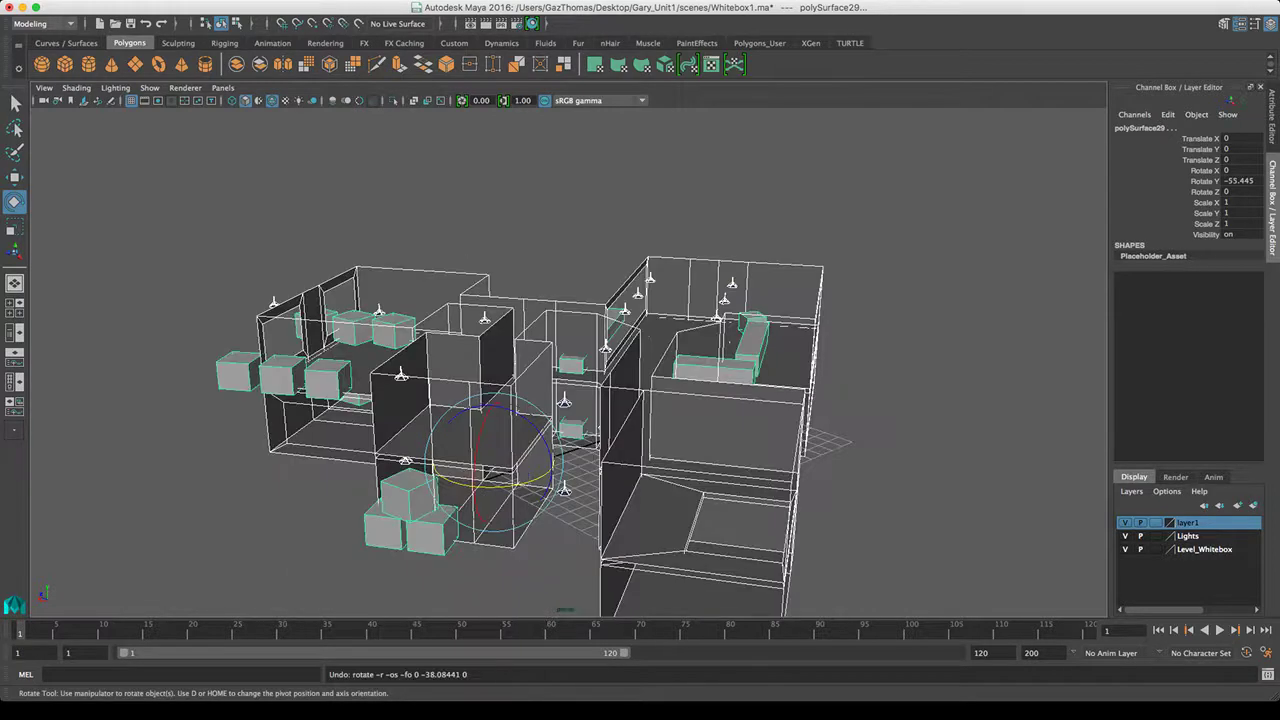
pyautogui.press('z')
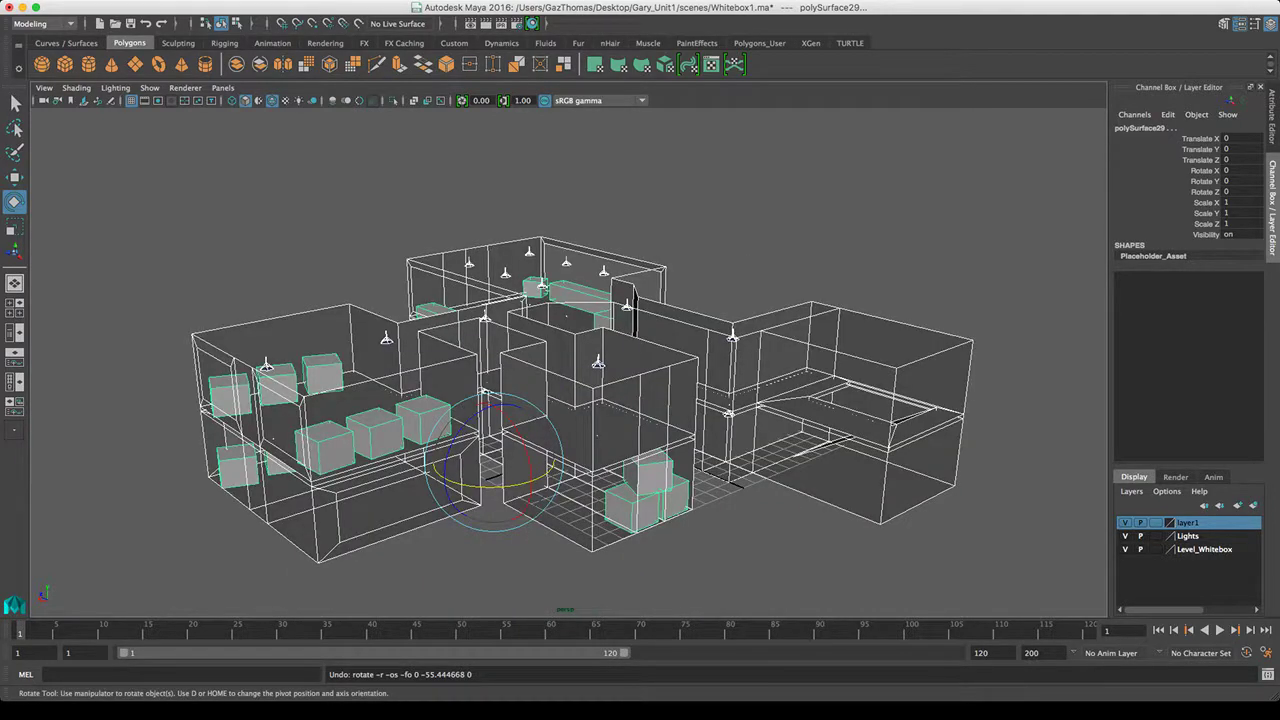
# Select all the level meshes and freeze their translate, rotate and scale transformations
pyautogui.click(640, 190)
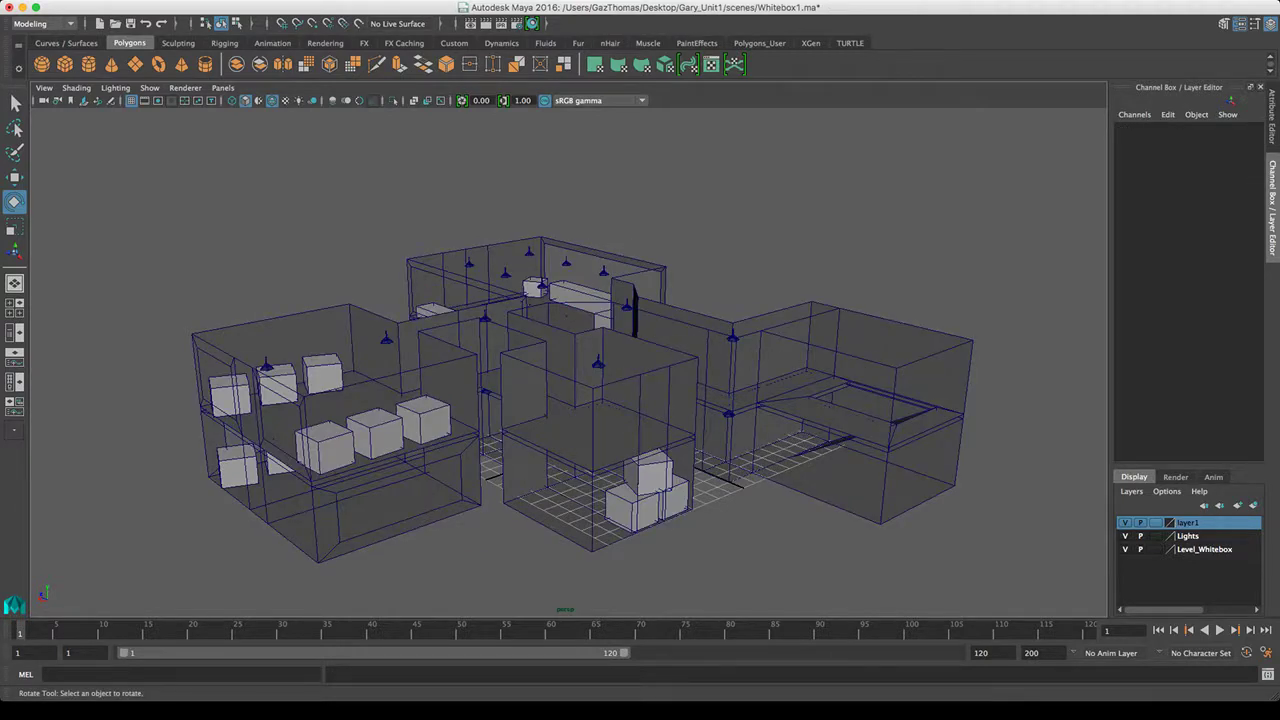
pyautogui.keyDown('alt'); pyautogui.moveTo(600, 300); pyautogui.dragTo(520, 300, button='right'); pyautogui.keyUp('alt')
pyautogui.keyDown('alt'); pyautogui.moveTo(520, 300); pyautogui.dragTo(528, 345); pyautogui.keyUp('alt')
pyautogui.moveTo(217, 217); pyautogui.dragTo(680, 540)
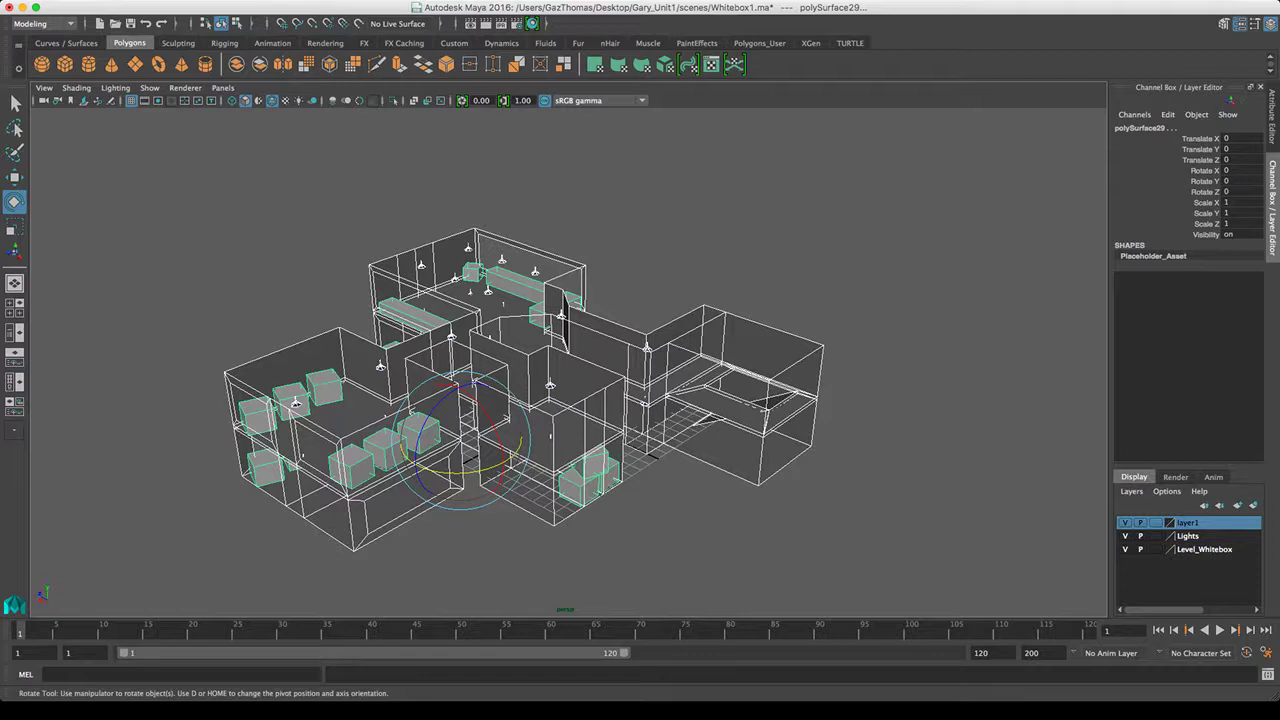
pyautogui.click(920, 220)
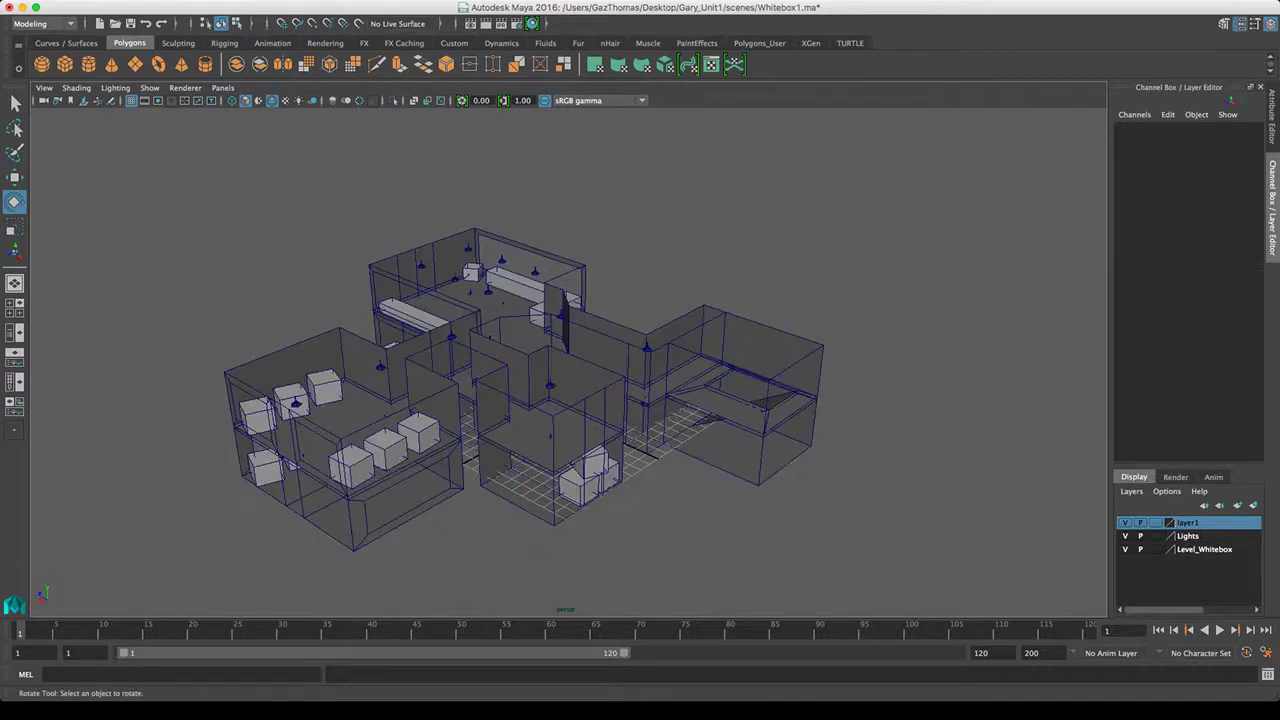
pyautogui.moveTo(175, 221); pyautogui.dragTo(918, 580)
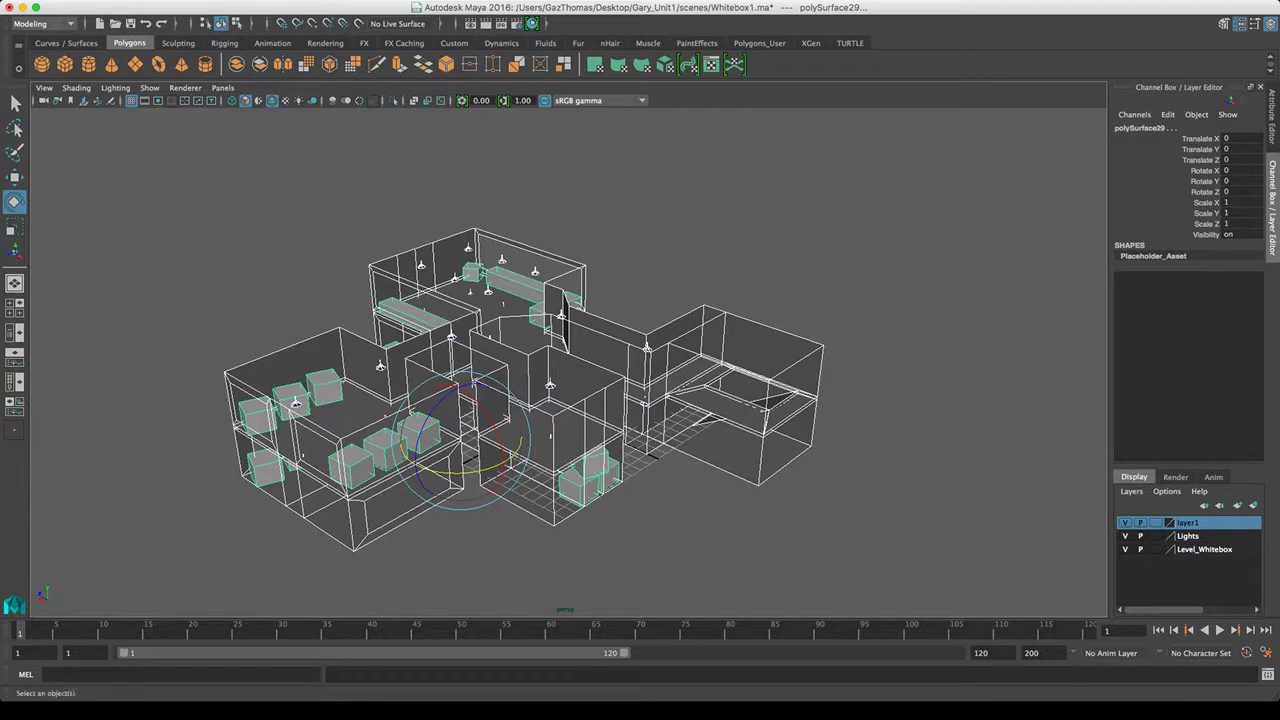
pyautogui.click(284, 64)
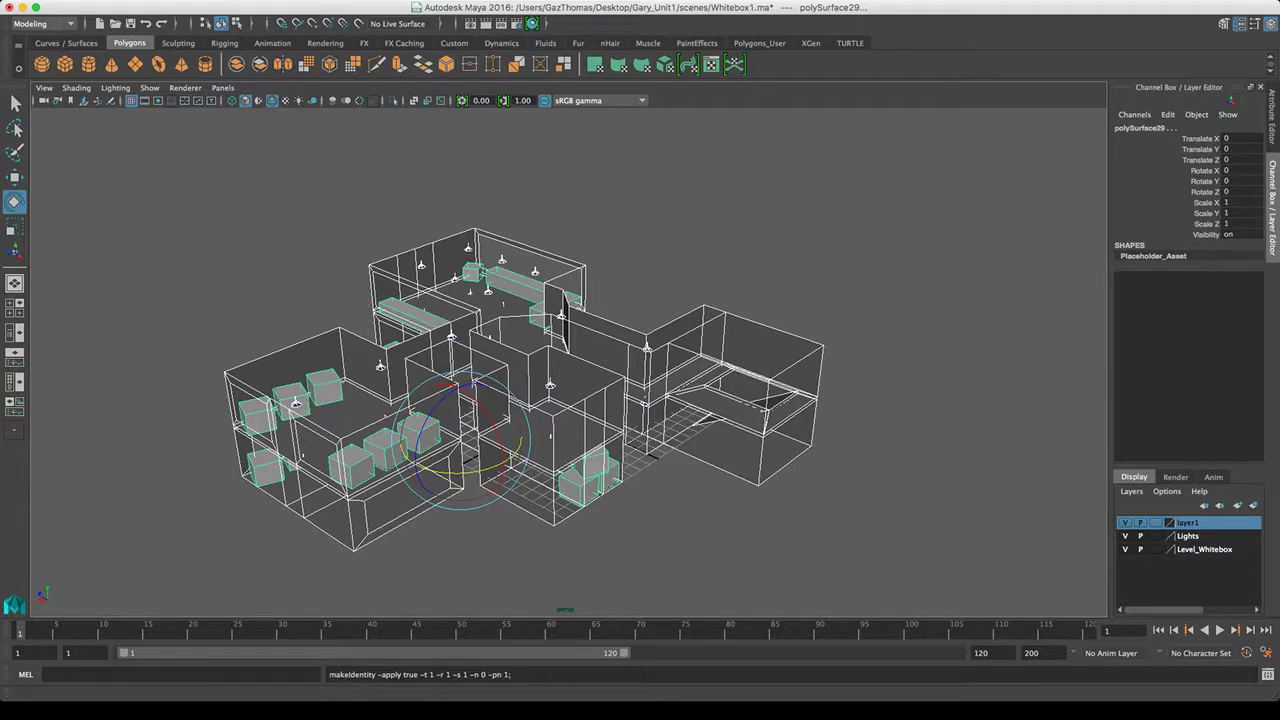
# Reselect the whole level and freeze the transformations of its meshes once more
pyautogui.click(170, 205)
pyautogui.moveTo(170, 205); pyautogui.dragTo(940, 595)
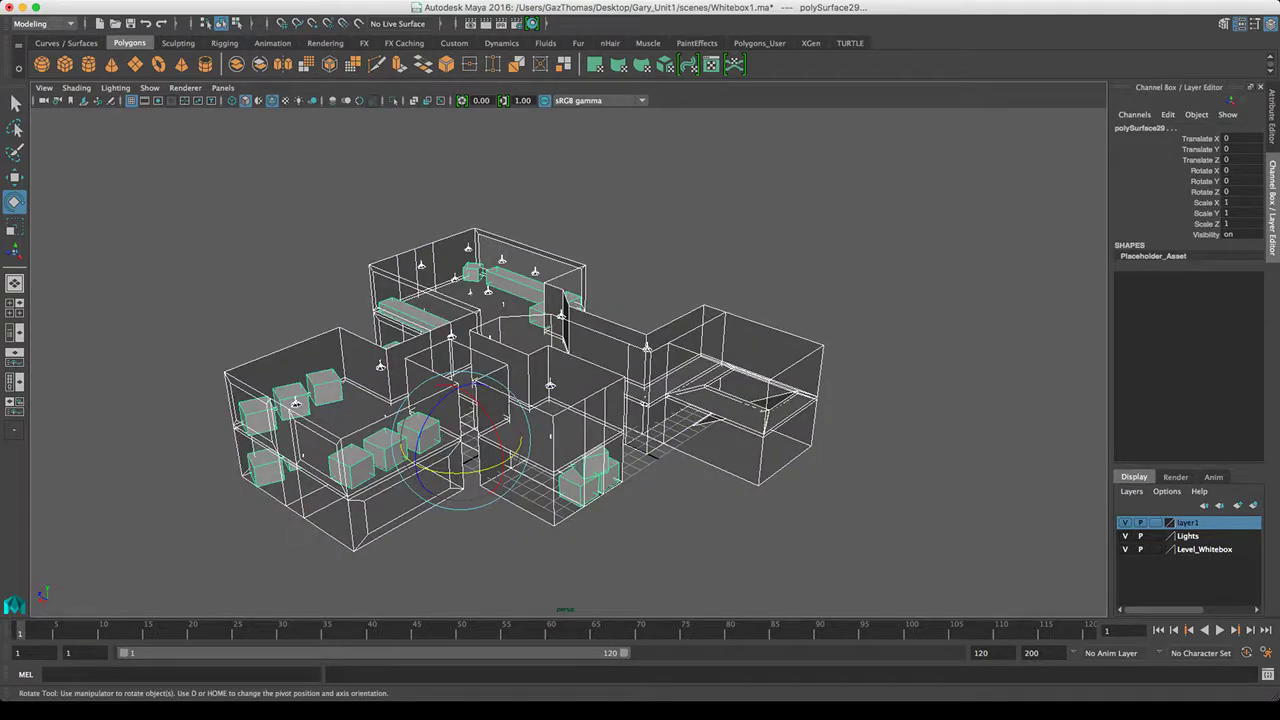
pyautogui.click(172, 210)
pyautogui.moveTo(172, 210); pyautogui.dragTo(902, 570)
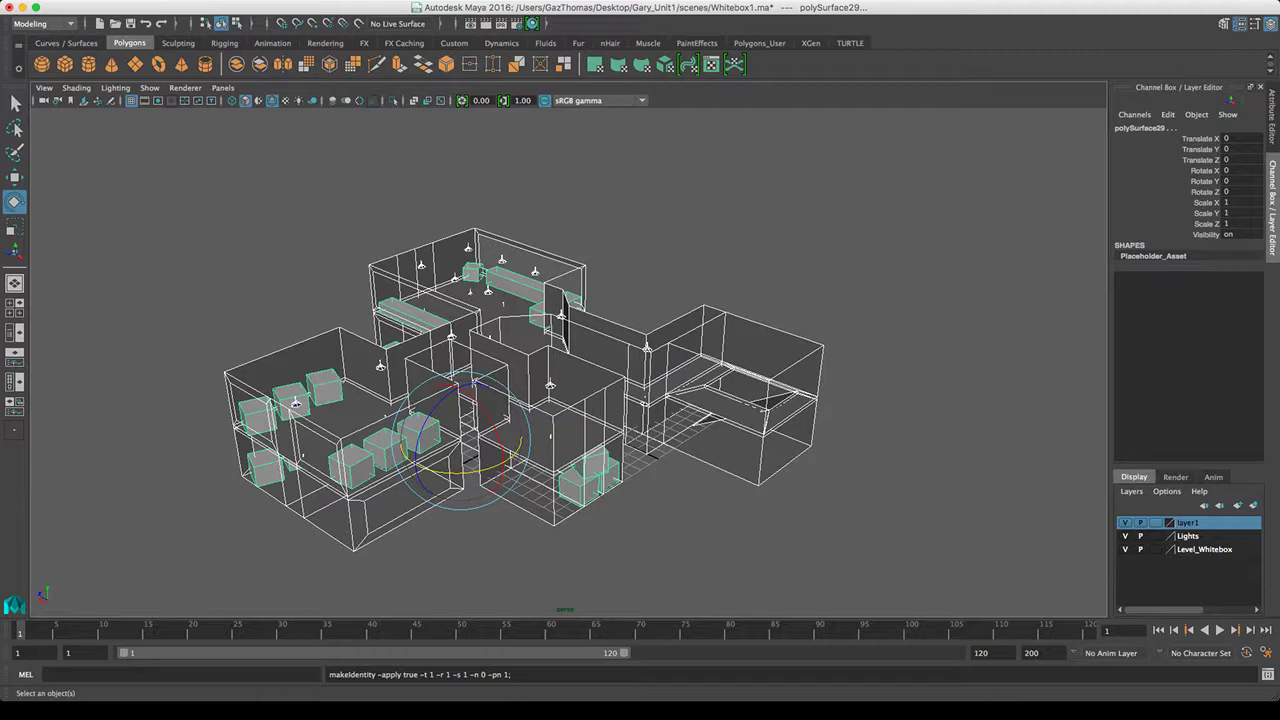
# Export all the selected level meshes to the scenes folder as Whitebox_Level_V1.1.fbx and switch to another application
pyautogui.click(240, 200)
pyautogui.moveTo(189, 221); pyautogui.dragTo(866, 568)
pyautogui.click(866, 568)
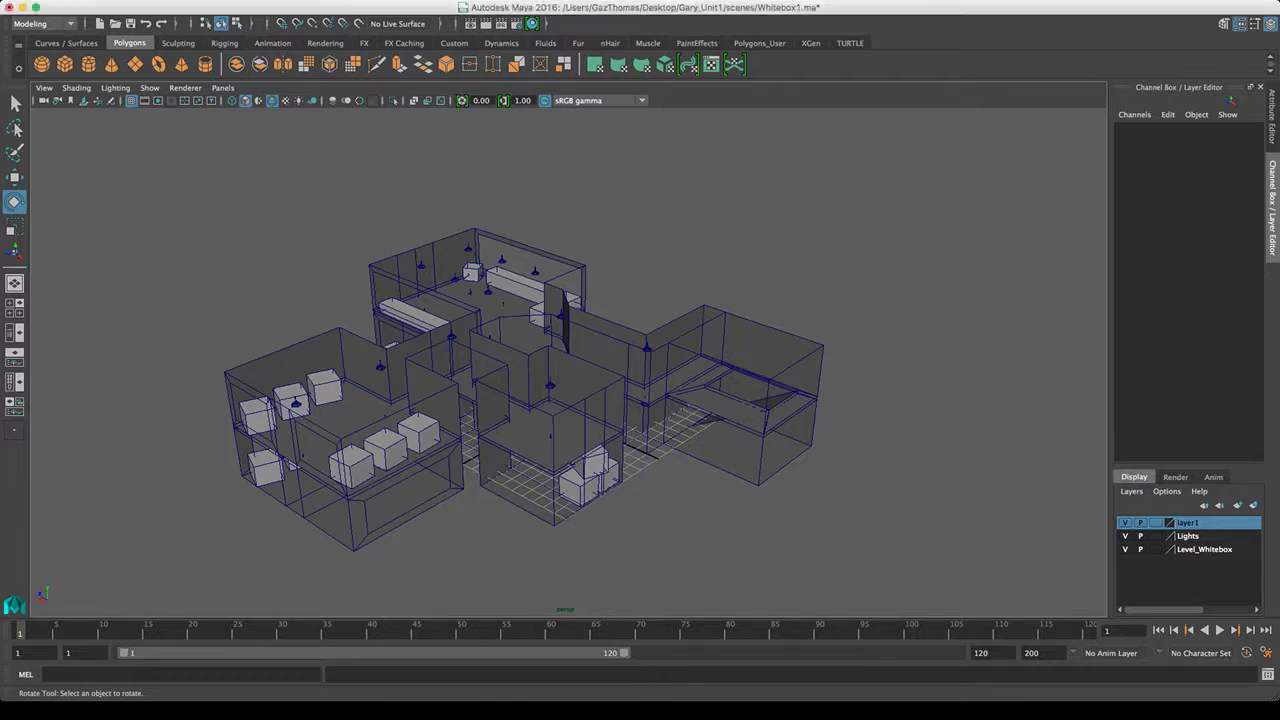
pyautogui.keyDown('alt'); pyautogui.moveTo(568, 375); pyautogui.dragTo(562, 358); pyautogui.keyUp('alt')
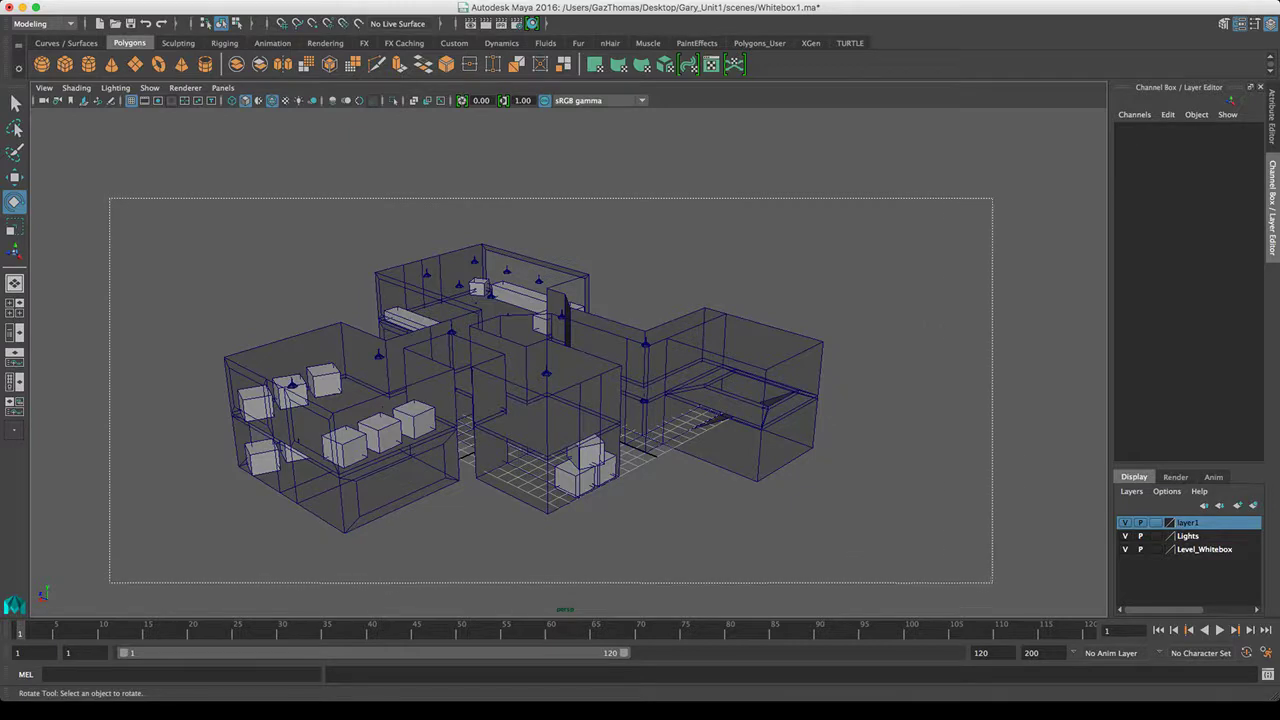
pyautogui.moveTo(110, 198); pyautogui.dragTo(983, 579)
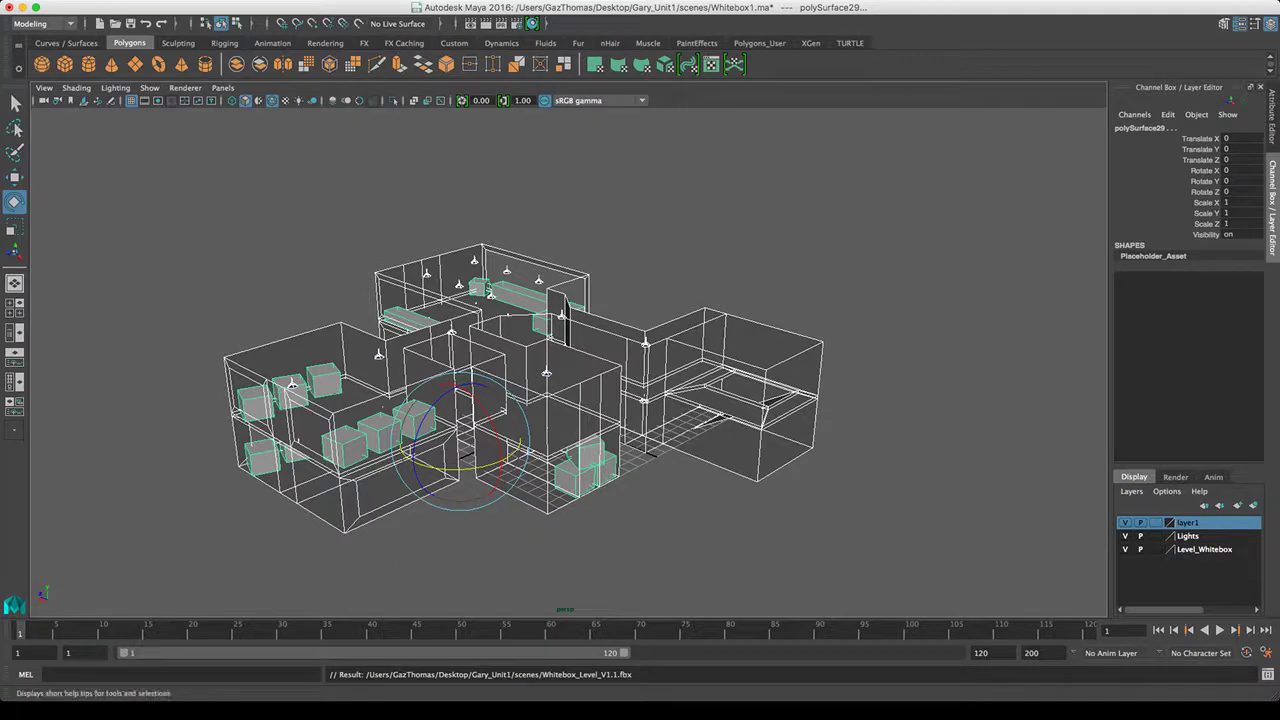
pyautogui.press('super+Tab')
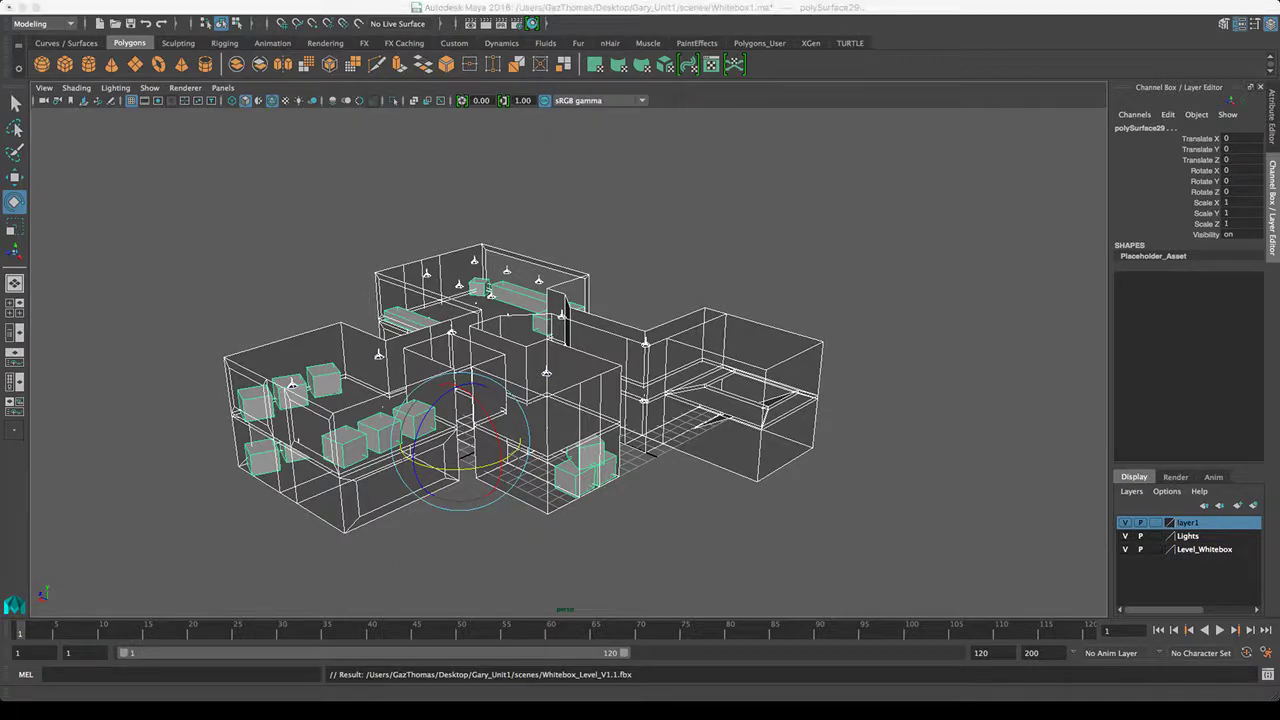